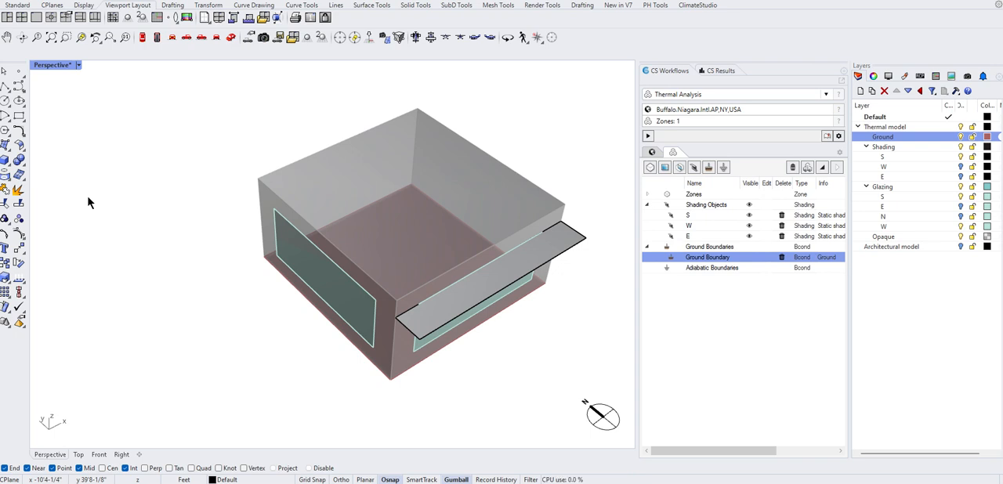
# Switch the Thermal model layer off and back on to check which geometry it contains.
pyautogui.moveTo(530, 337); pyautogui.dragTo(531, 372, button='right')
pyautogui.moveTo(541, 343); pyautogui.dragTo(532, 347, button='right')
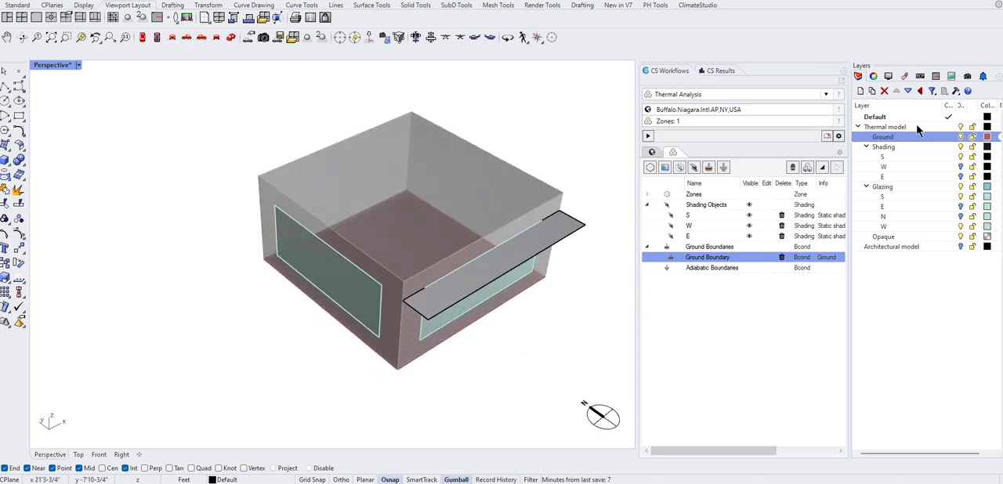
pyautogui.click(893, 127)
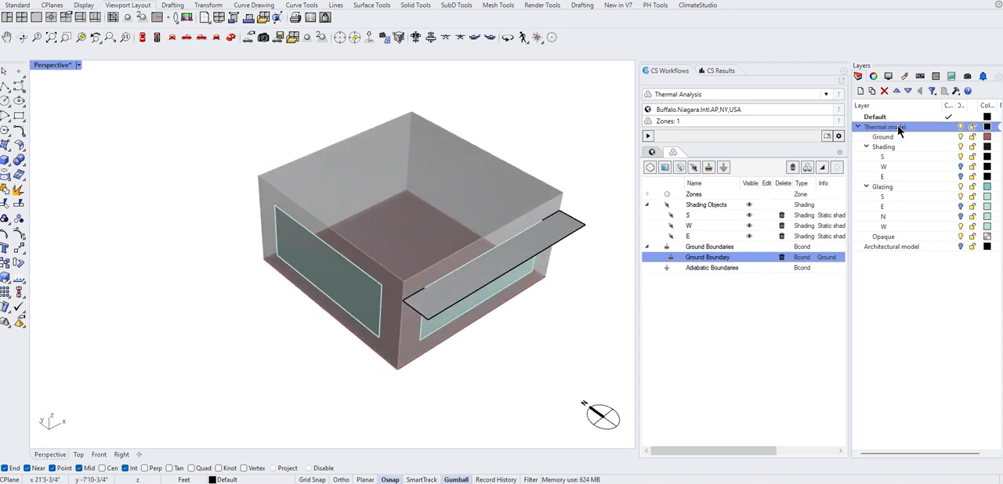
pyautogui.click(961, 129)
pyautogui.click(961, 129)
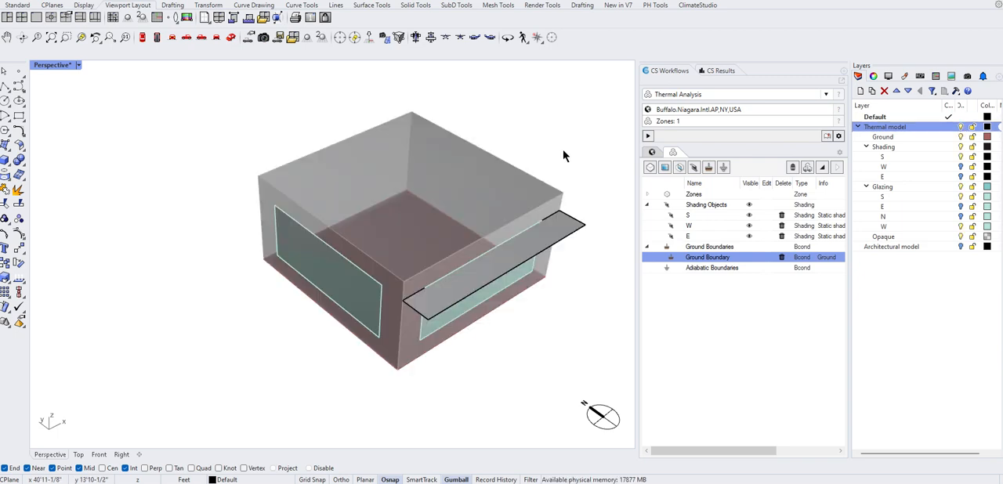
# Set the Perspective viewport's display mode to Wireframe.
pyautogui.scroll(2, 601, 212)
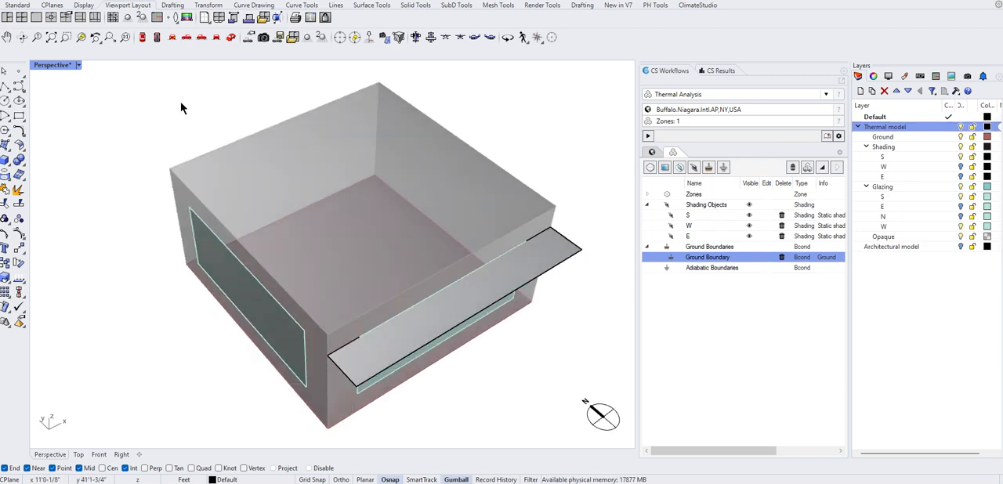
pyautogui.click(79, 65)
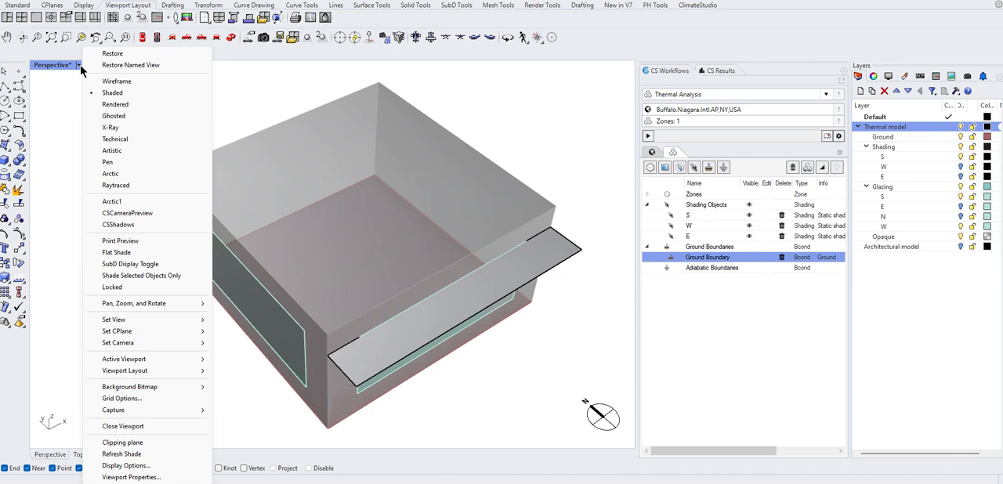
pyautogui.click(121, 82)
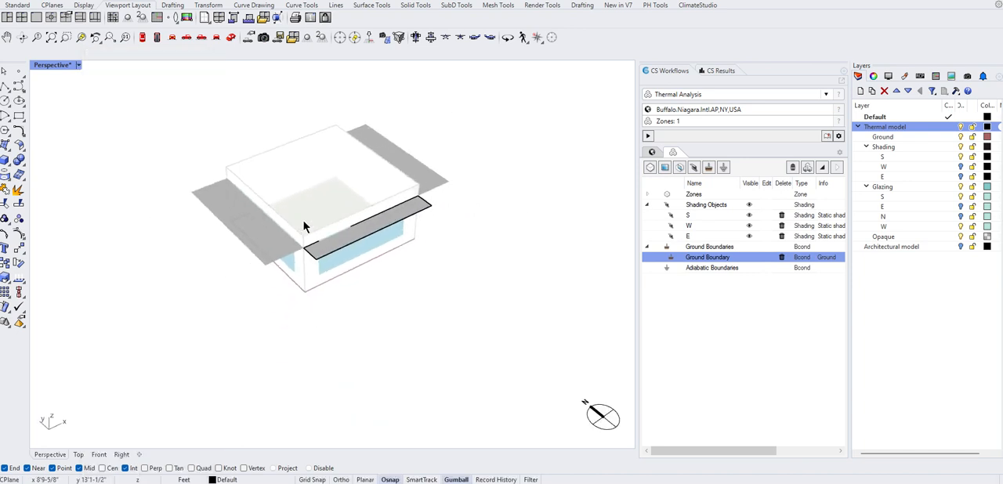
pyautogui.scroll(4, 226, 164)
pyautogui.moveTo(310, 226); pyautogui.dragTo(313, 179, button='right')
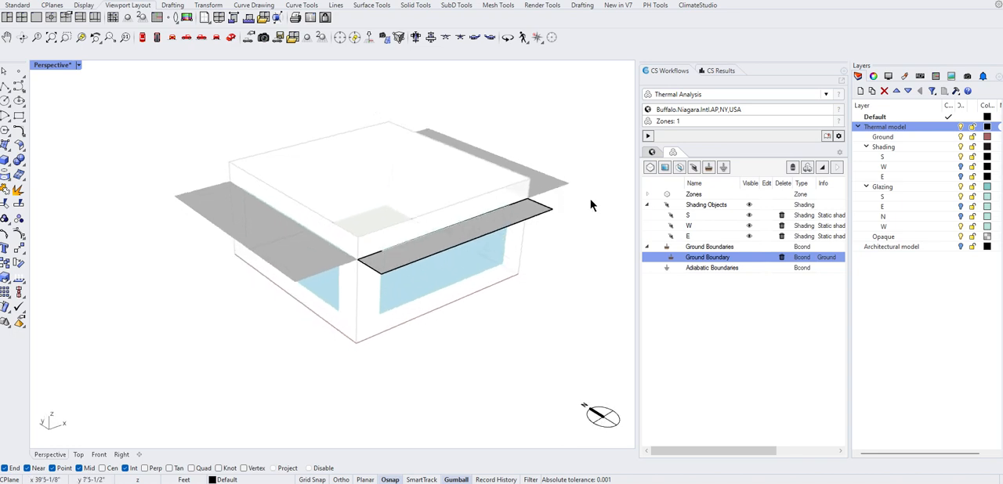
pyautogui.rightClick(484, 308)
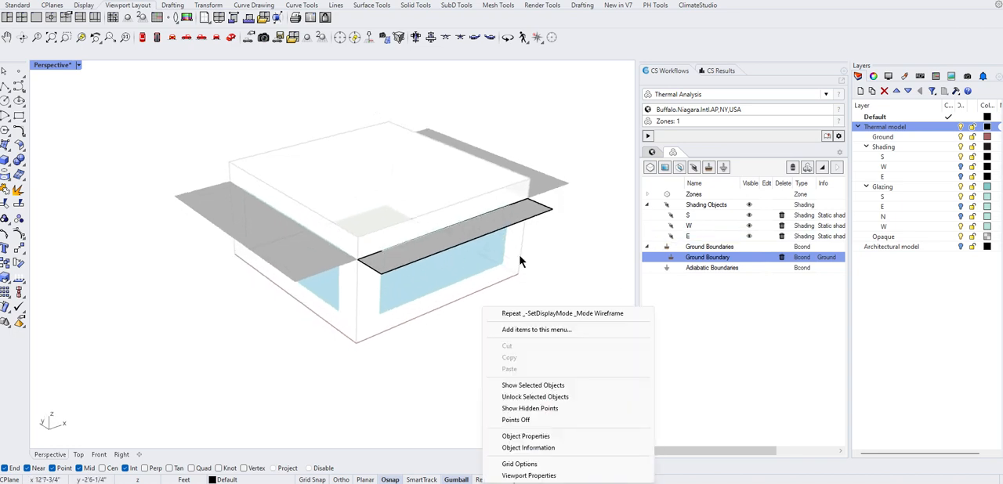
pyautogui.click(565, 251)
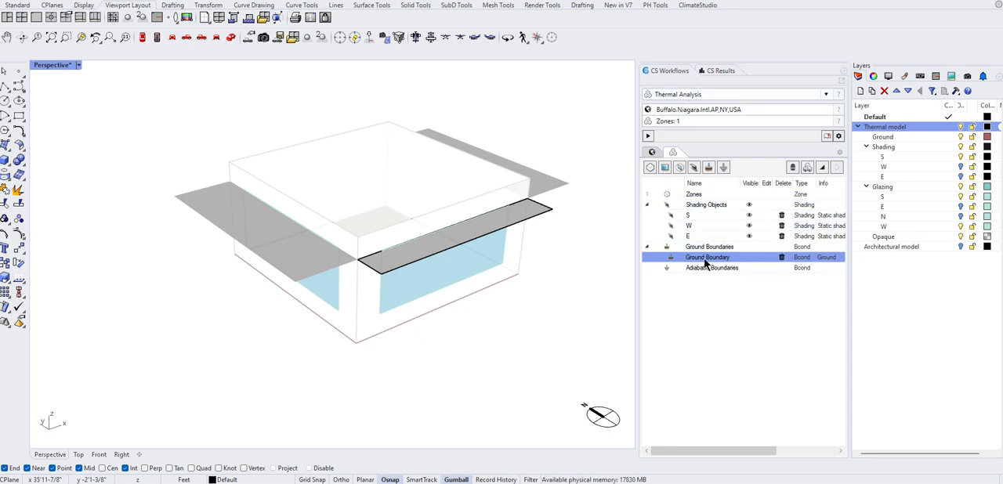
# Expand the Zones branch of the thermal model and highlight its two windows in the model.
pyautogui.click(648, 194)
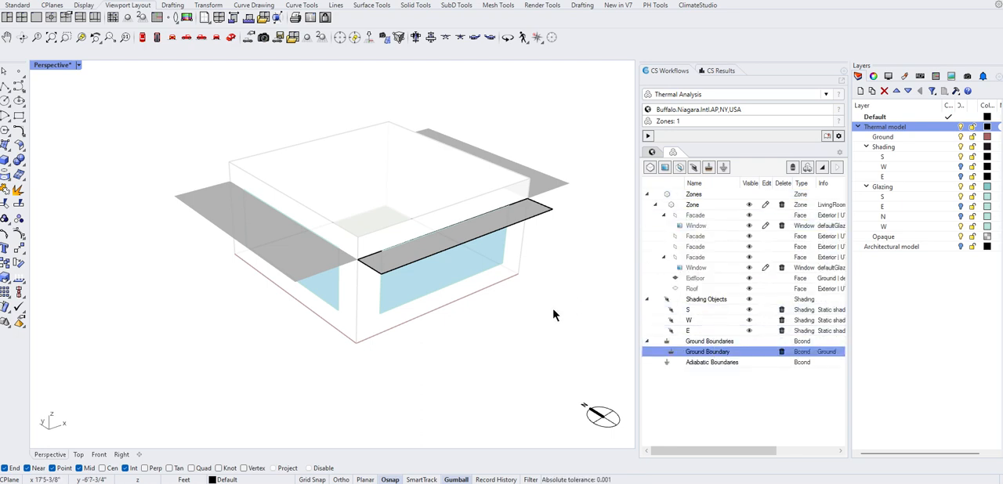
pyautogui.moveTo(552, 310)
pyautogui.mouseDown(button='right')
pyautogui.moveTo(554, 293)
pyautogui.moveTo(552, 313)
pyautogui.mouseUp(button='right')
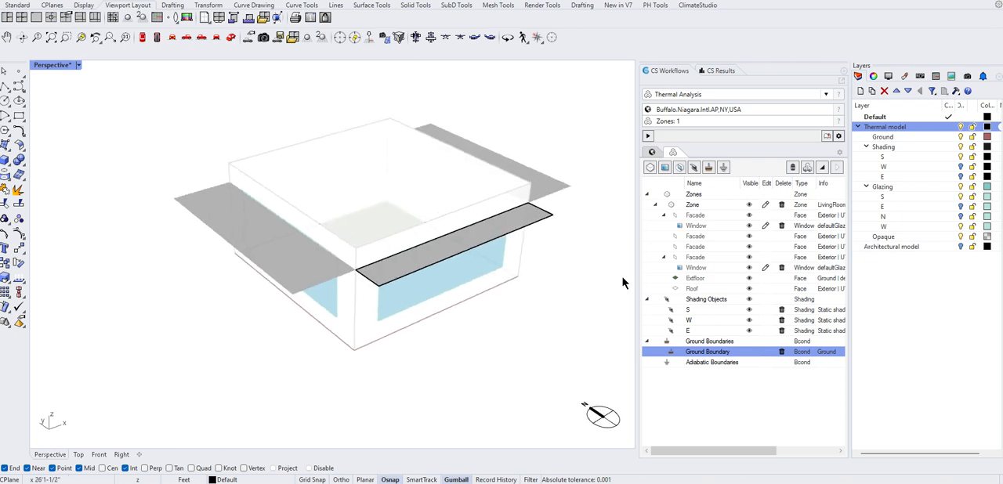
pyautogui.click(699, 226)
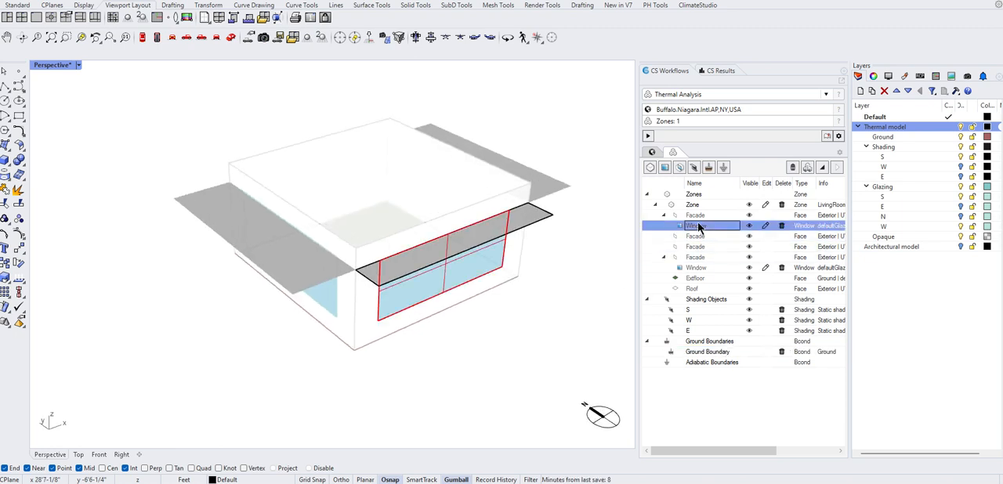
pyautogui.click(696, 270)
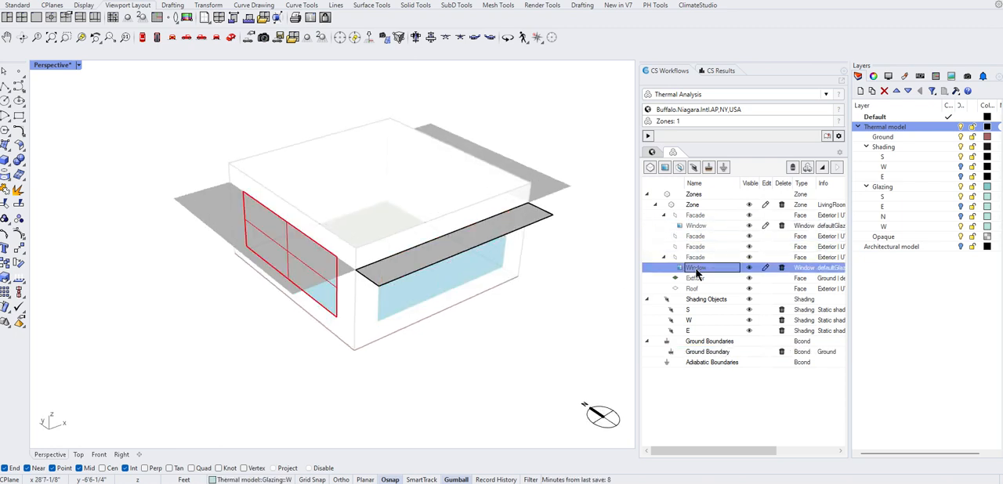
# Highlight the zone's facades and the whole Zone in the model from the object list.
pyautogui.click(704, 217)
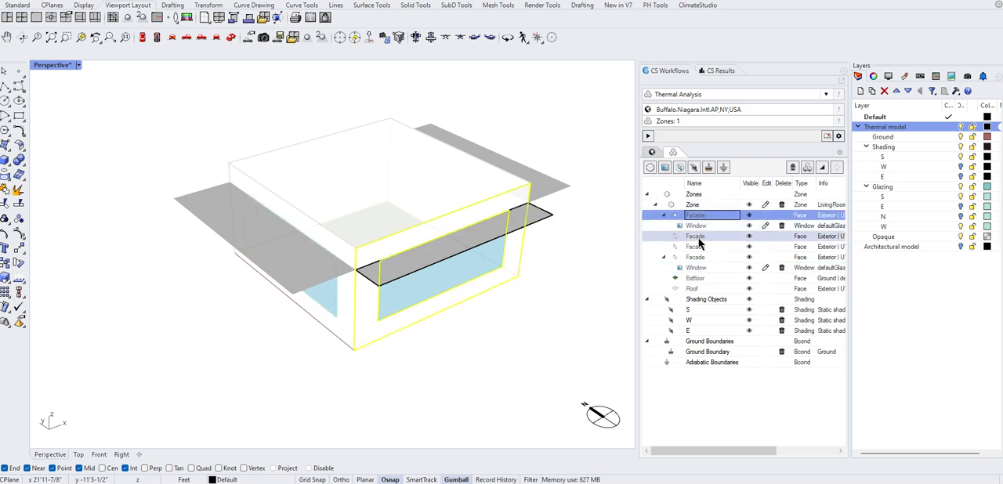
pyautogui.click(700, 246)
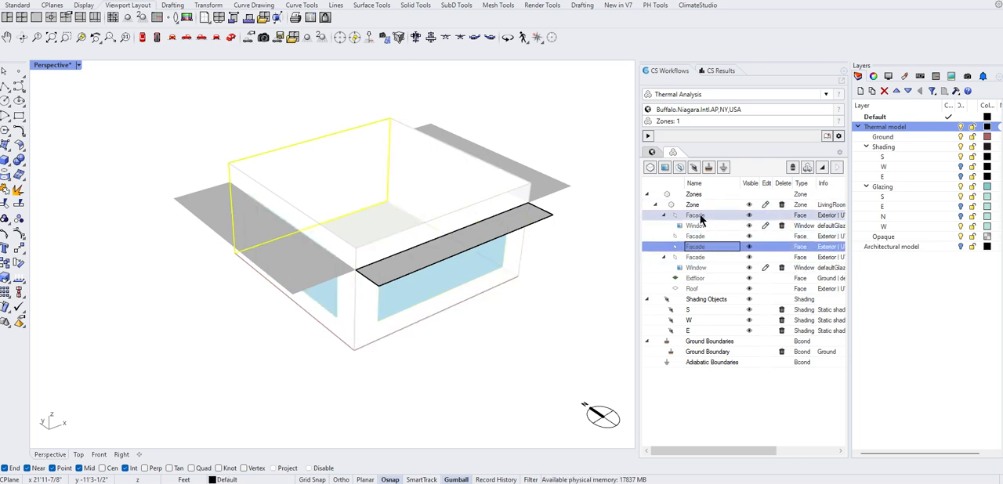
pyautogui.click(700, 205)
# Inspect the zone's floor from below and check the Ground Boundary entry.
pyautogui.moveTo(531, 354); pyautogui.dragTo(540, 263, button='right')
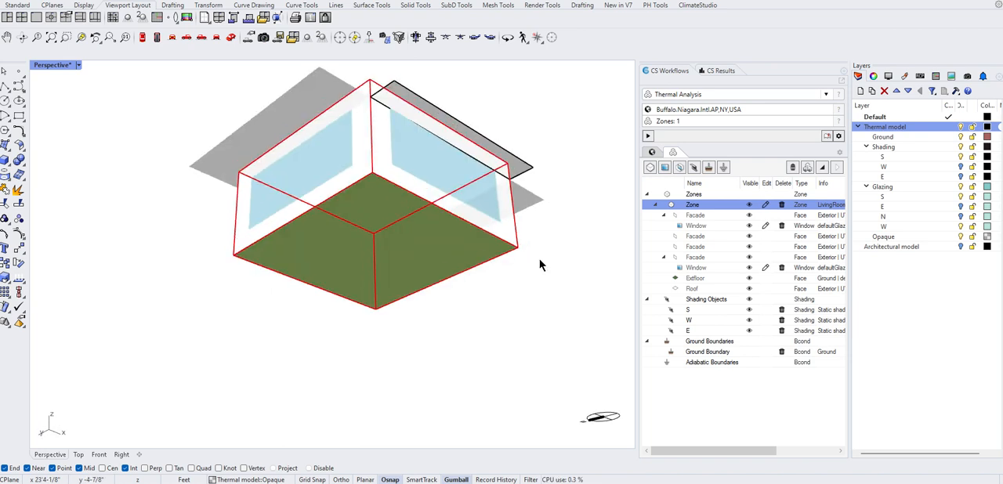
pyautogui.click(695, 354)
pyautogui.click(698, 342)
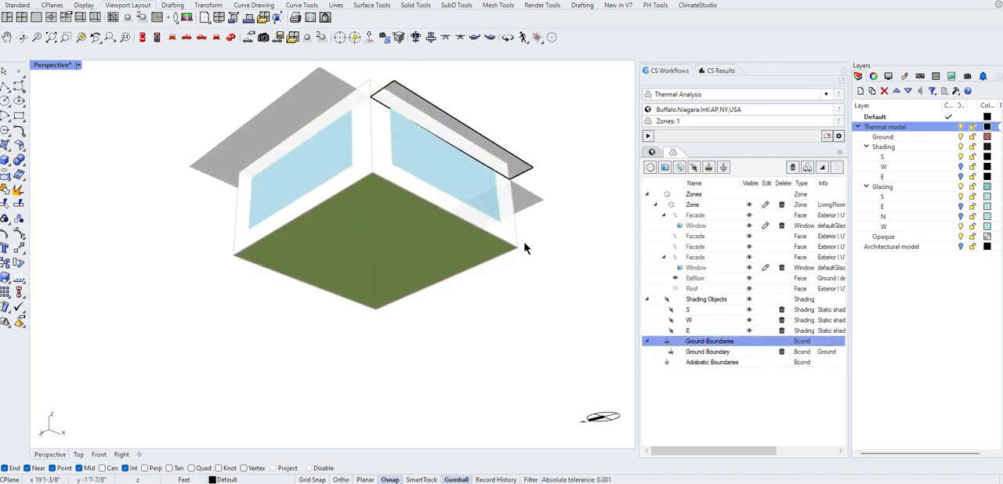
pyautogui.moveTo(528, 246); pyautogui.dragTo(518, 352, button='right')
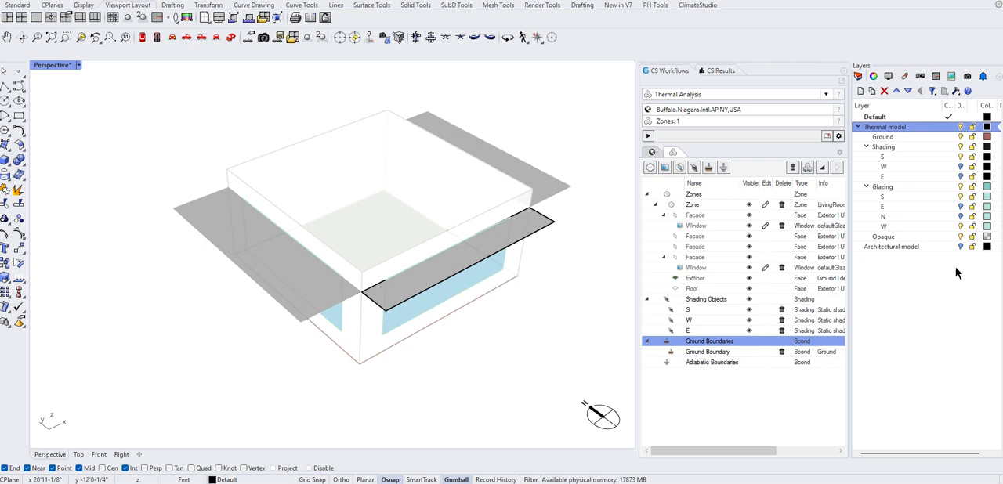
# Select the south overhang in the model to check its layer and clear the selection.
pyautogui.moveTo(553, 130); pyautogui.dragTo(554, 152, button='right')
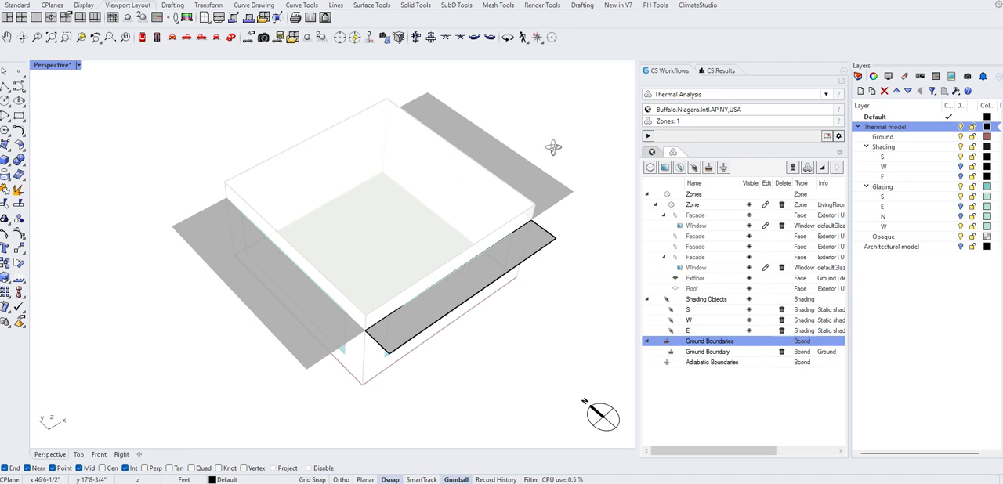
pyautogui.click(518, 259)
pyautogui.click(546, 243)
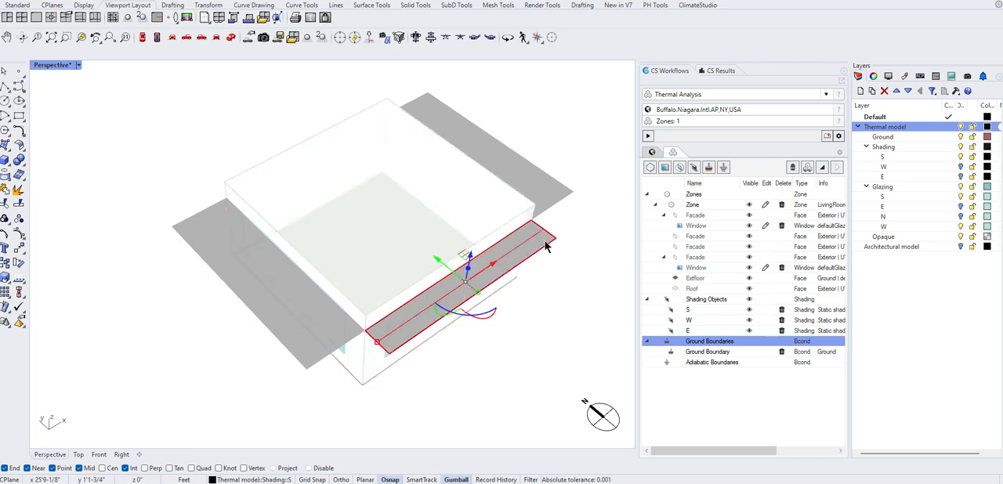
pyautogui.press('Escape')
pyautogui.click(548, 250)
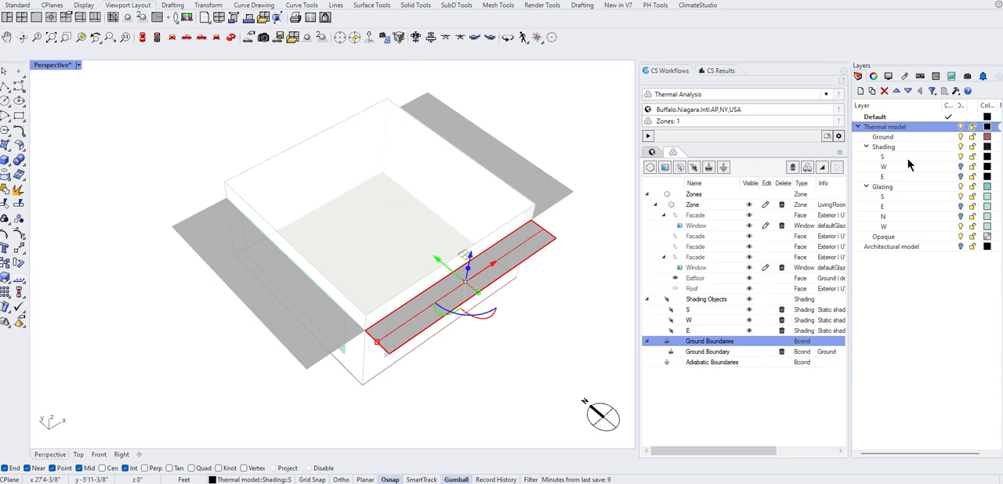
pyautogui.press('ctrl')
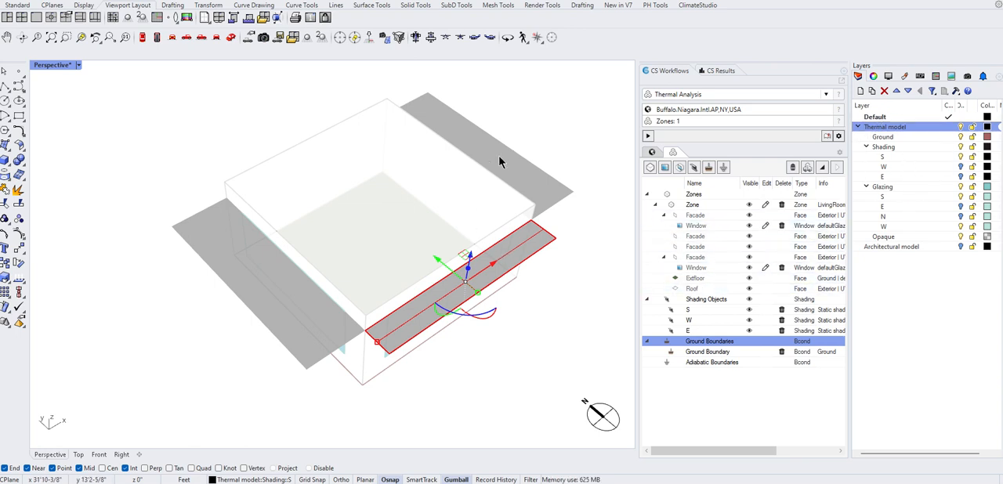
pyautogui.press('Escape')
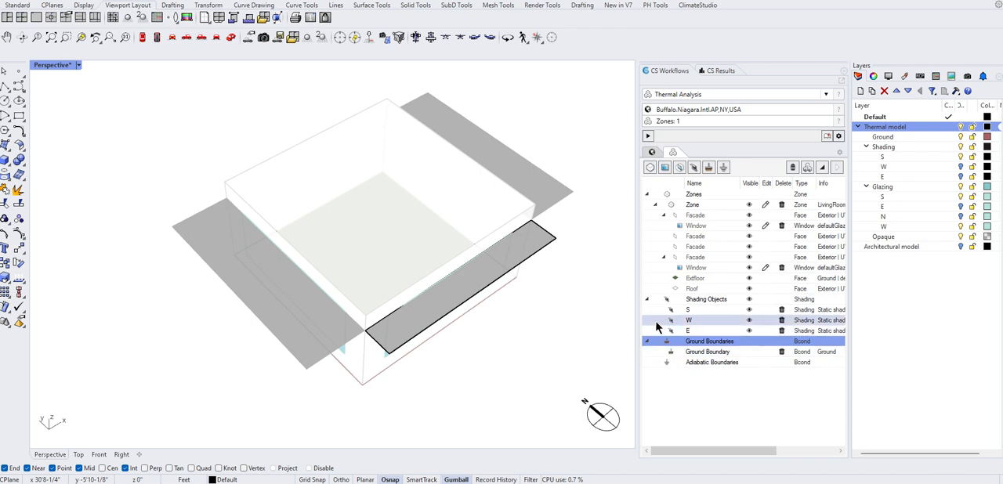
# Show the W shading layer temporarily, highlight the W shading object in the model, and hide the layer again.
pyautogui.doubleClick(709, 321)
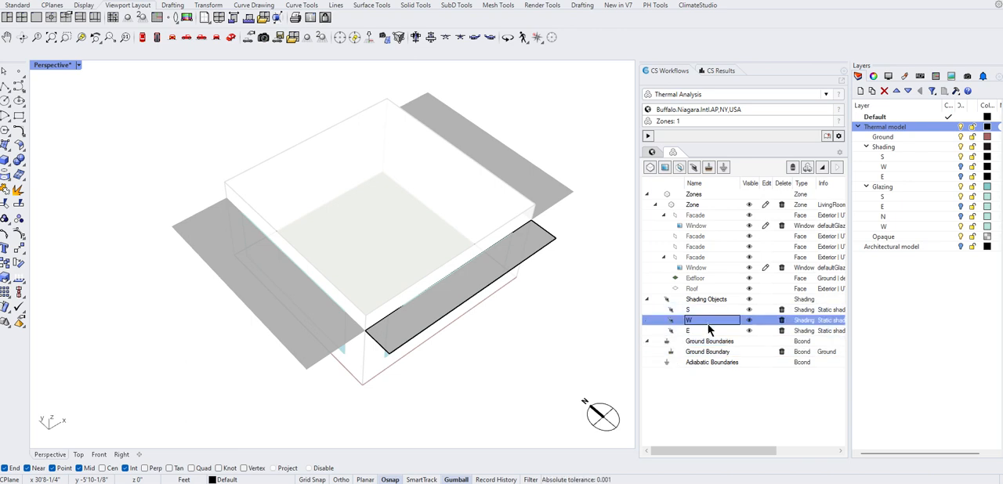
pyautogui.click(709, 330)
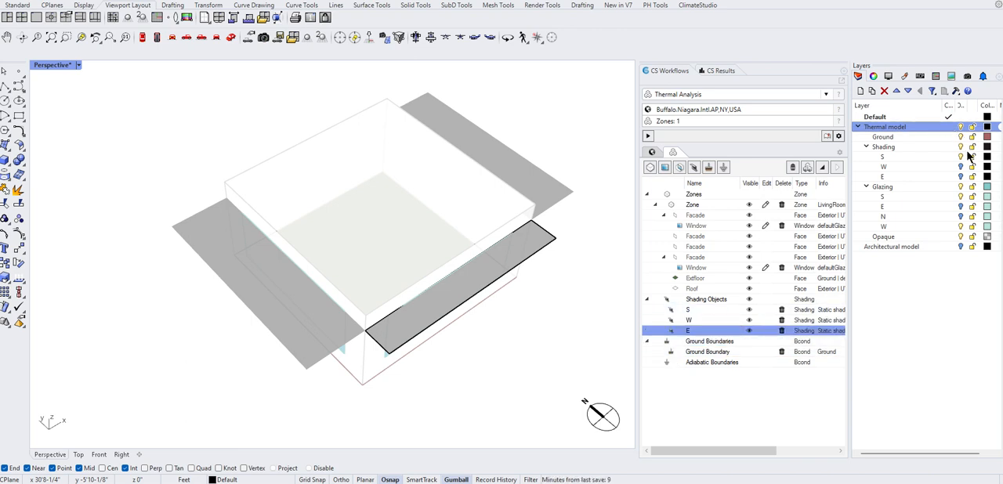
pyautogui.click(962, 168)
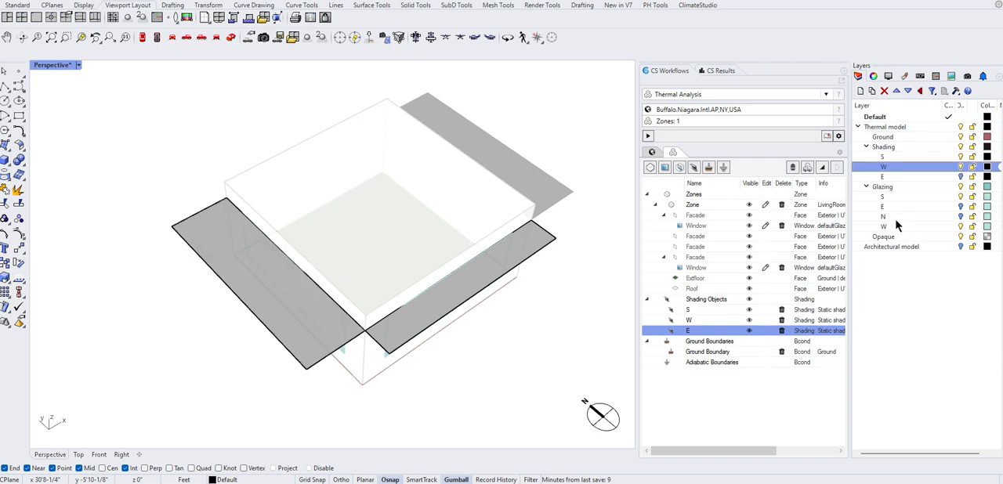
pyautogui.doubleClick(701, 321)
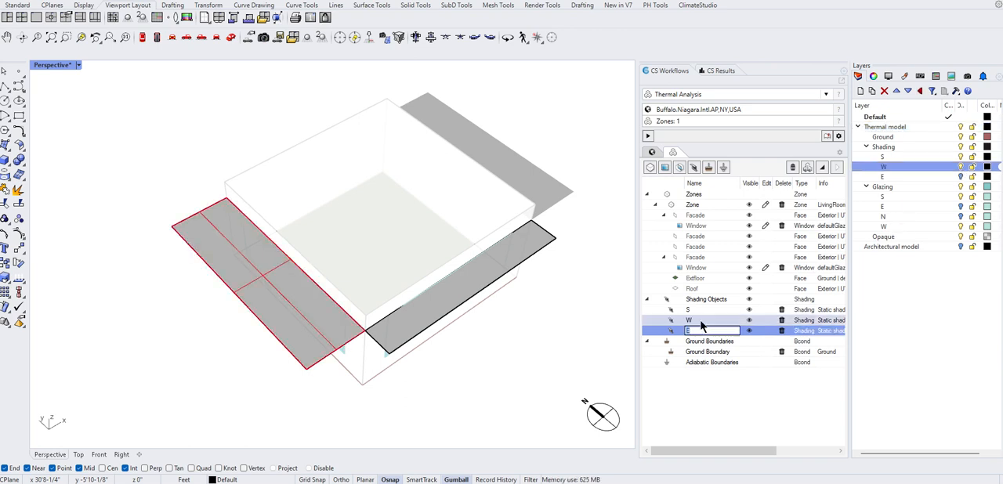
pyautogui.moveTo(304, 333); pyautogui.dragTo(344, 328, button='right')
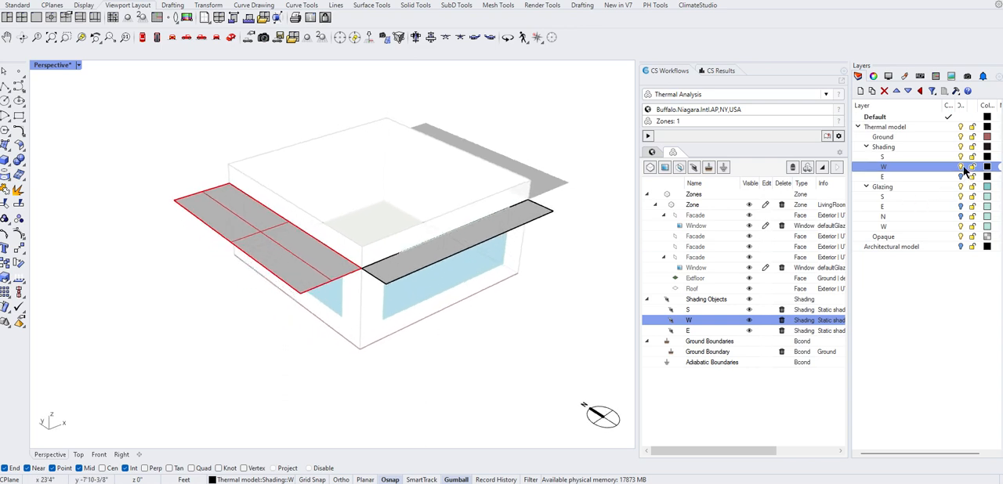
pyautogui.press('Escape')
pyautogui.moveTo(451, 403)
pyautogui.mouseDown(button='right')
pyautogui.moveTo(443, 389)
pyautogui.moveTo(495, 328)
pyautogui.mouseUp(button='right')
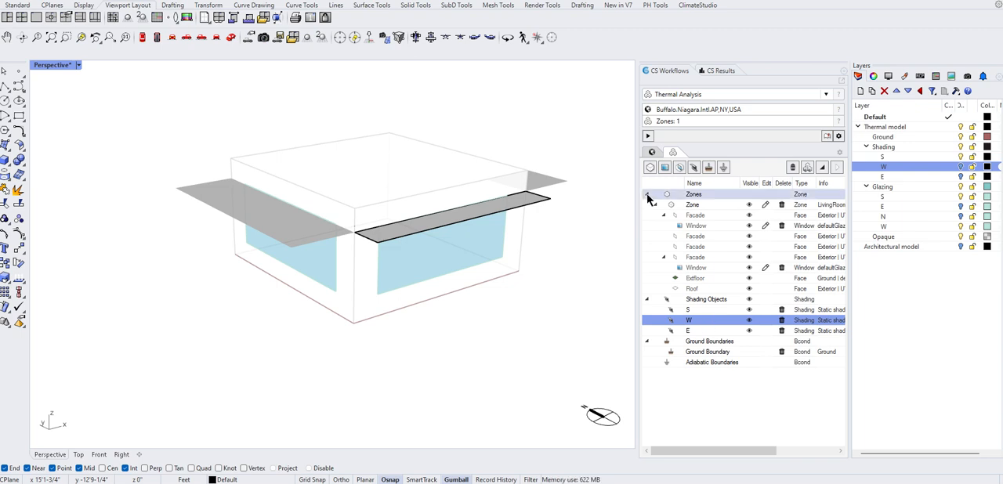
# Turn off the previews of facades, windows, partitions and shading surfaces in the thermal model.
pyautogui.click(808, 170)
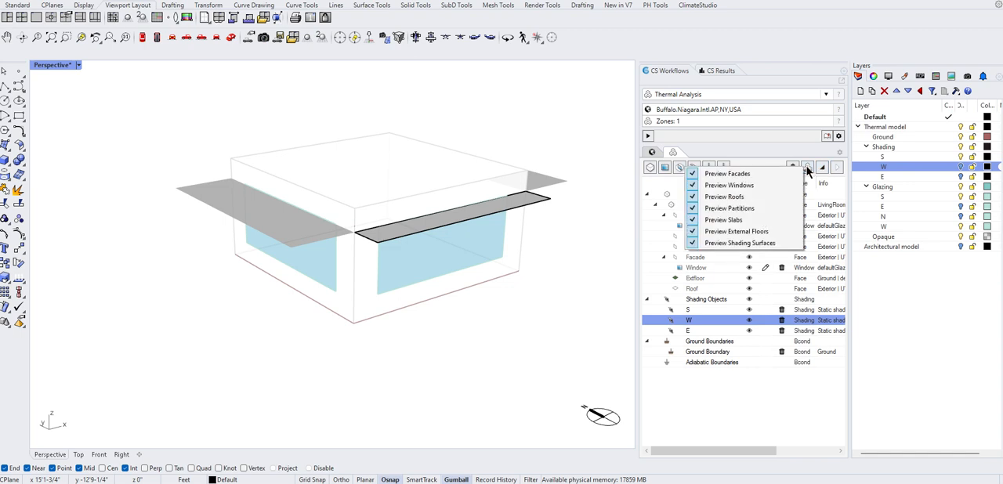
pyautogui.click(692, 176)
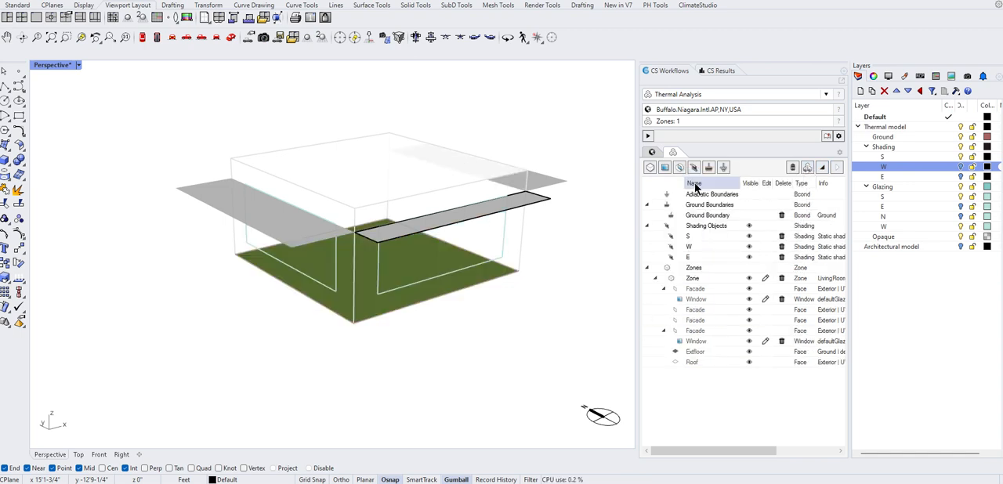
pyautogui.click(808, 169)
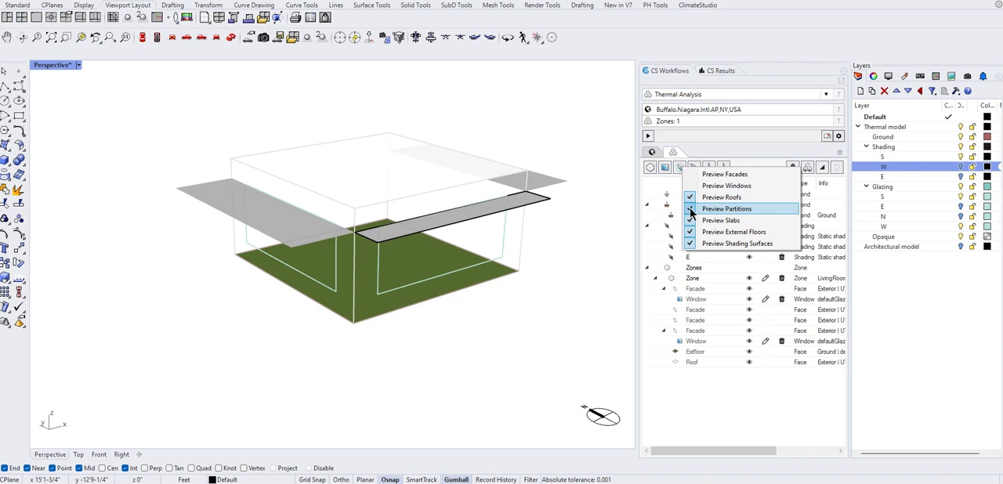
pyautogui.click(690, 209)
pyautogui.click(808, 168)
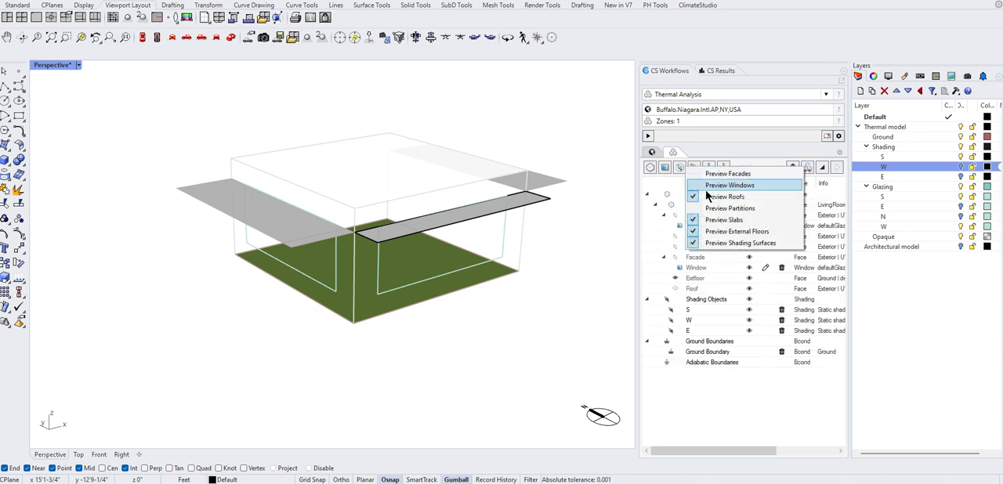
pyautogui.click(694, 232)
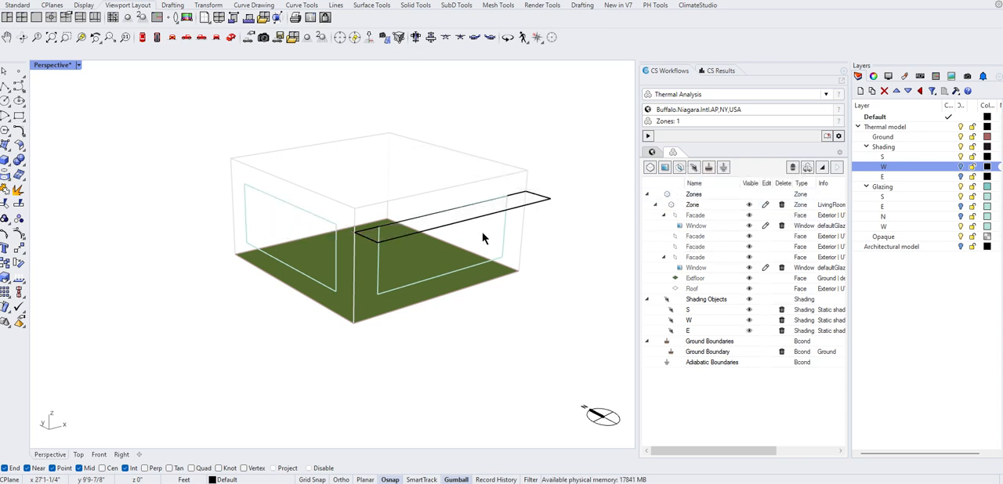
# Turn the previews of facades, windows, partitions and shading surfaces back on.
pyautogui.click(808, 168)
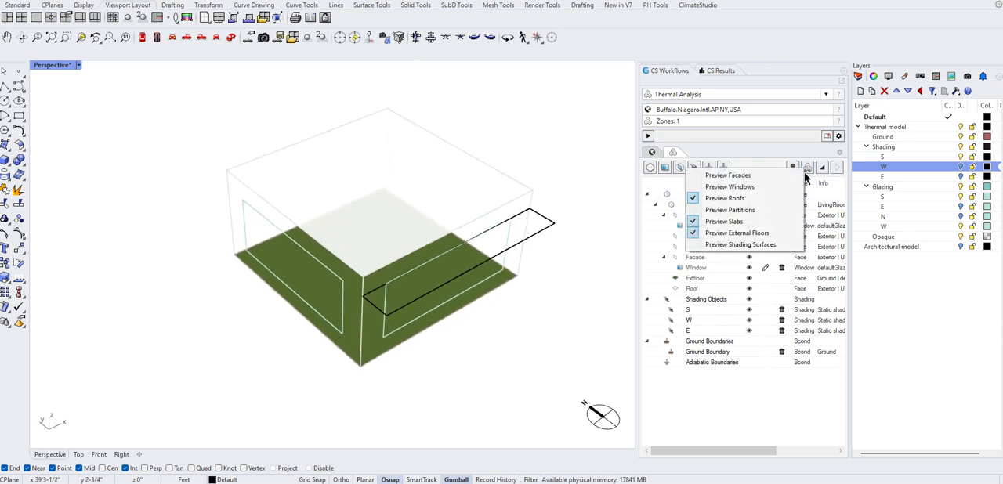
pyautogui.click(740, 174)
pyautogui.click(808, 169)
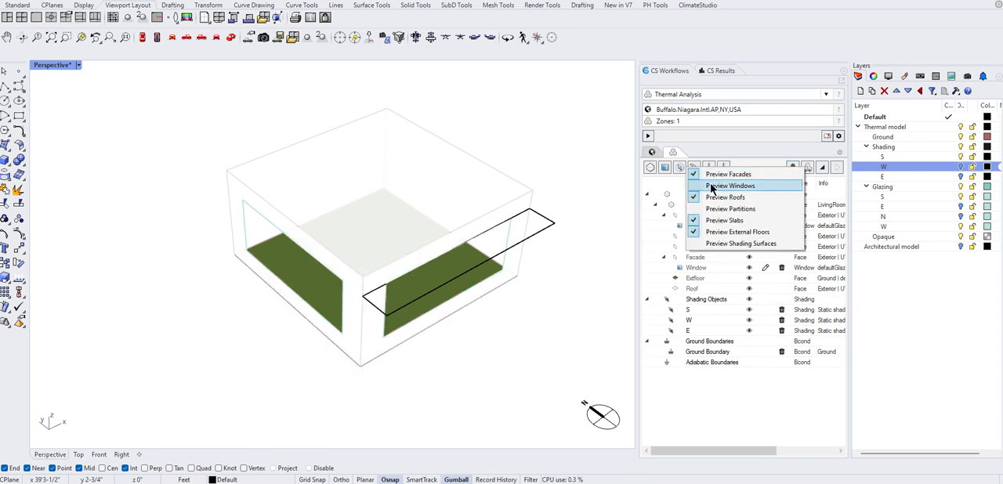
pyautogui.click(692, 188)
pyautogui.click(807, 168)
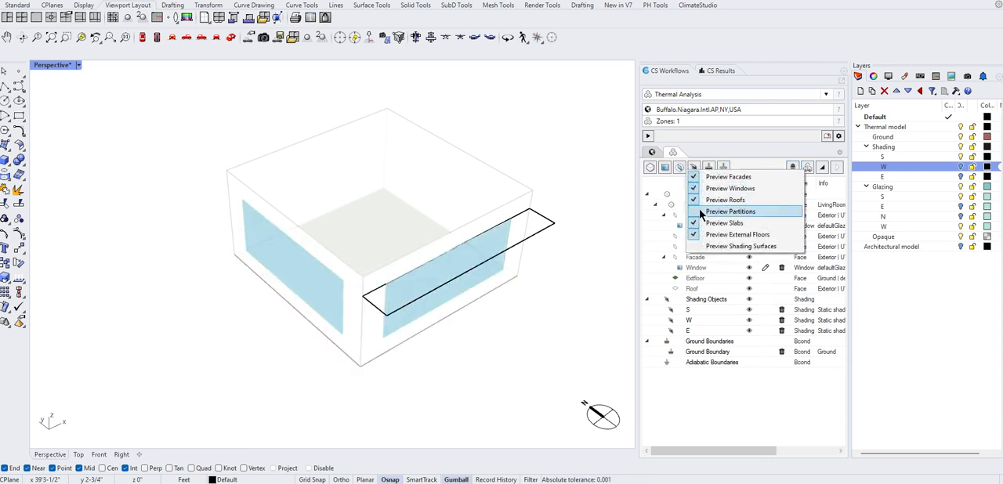
pyautogui.click(699, 213)
pyautogui.click(810, 170)
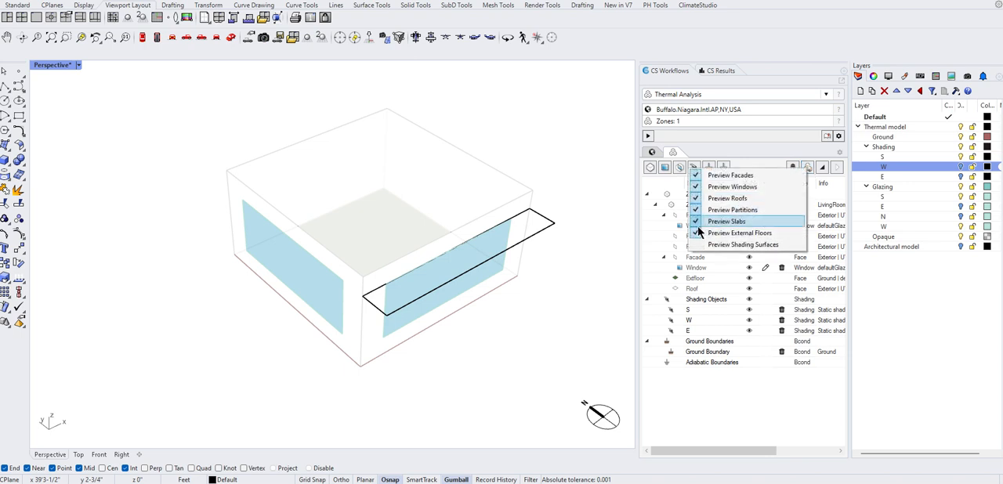
pyautogui.click(698, 253)
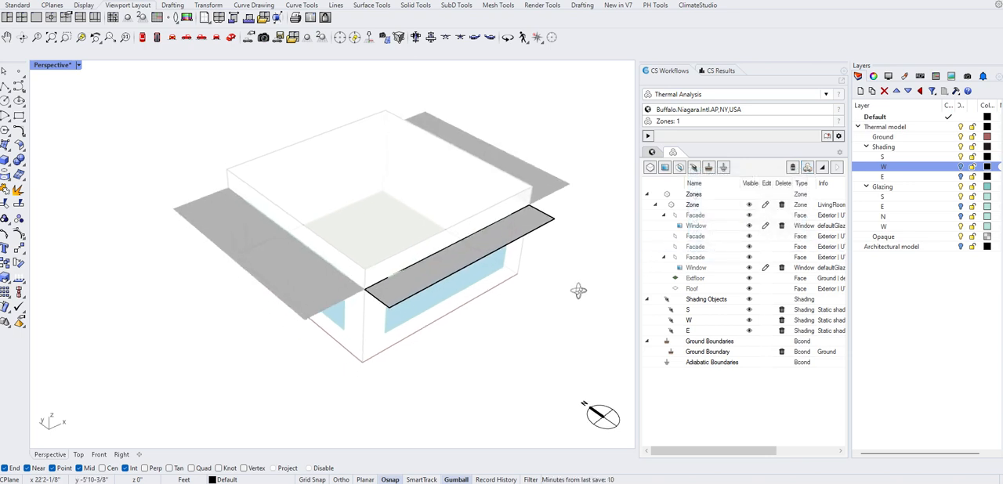
# Switch the Perspective viewport to Shaded display and collapse the Zones group in the object list.
pyautogui.click(79, 65)
pyautogui.click(113, 95)
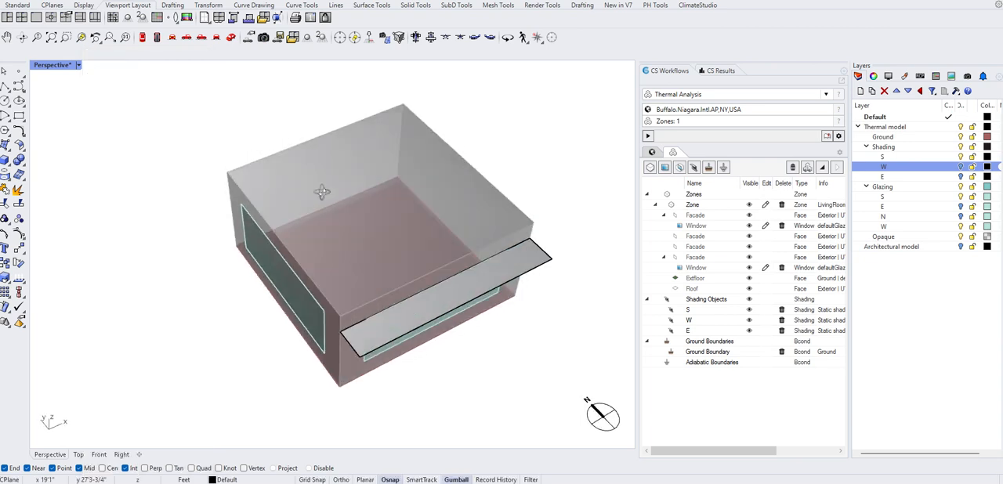
pyautogui.click(649, 195)
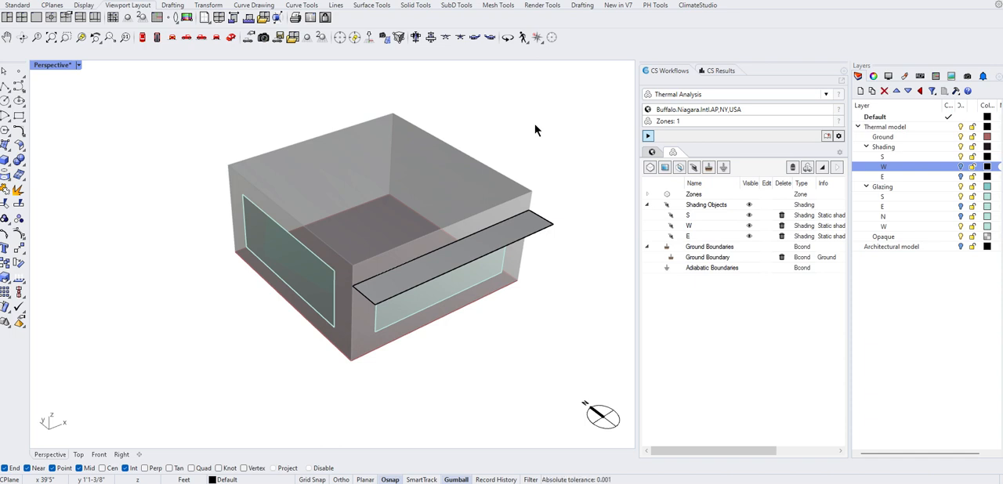
# Run the thermal analysis and enlarge the result details so the monthly Energy Use Intensity chart can be read.
pyautogui.moveTo(536, 125); pyautogui.dragTo(537, 136, button='right')
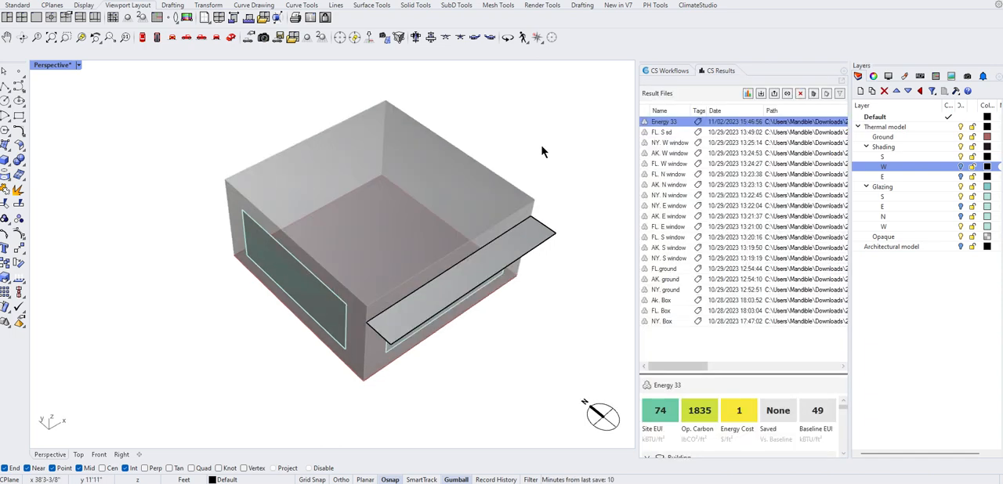
pyautogui.moveTo(727, 376); pyautogui.dragTo(674, 176)
pyautogui.moveTo(558, 328); pyautogui.dragTo(537, 316, button='right')
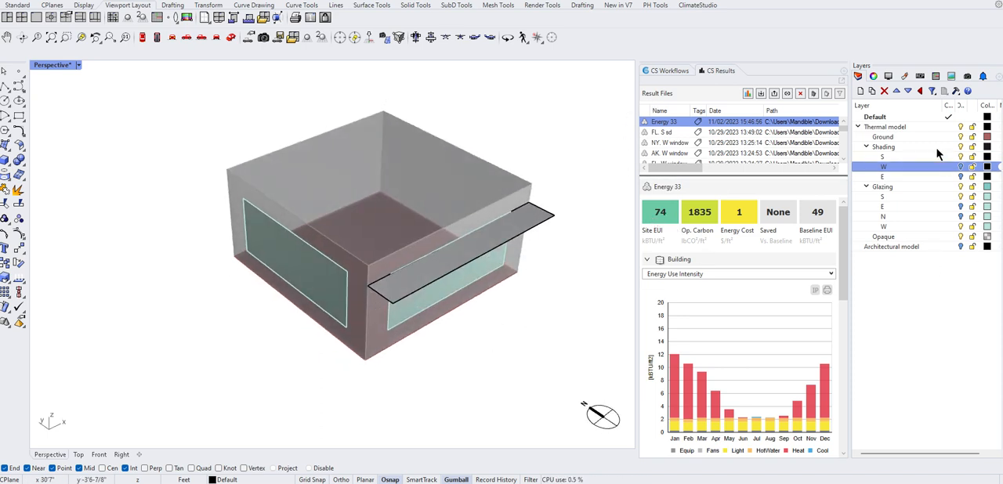
# Hide the W glazing layer and rerun the thermal analysis.
pyautogui.click(961, 227)
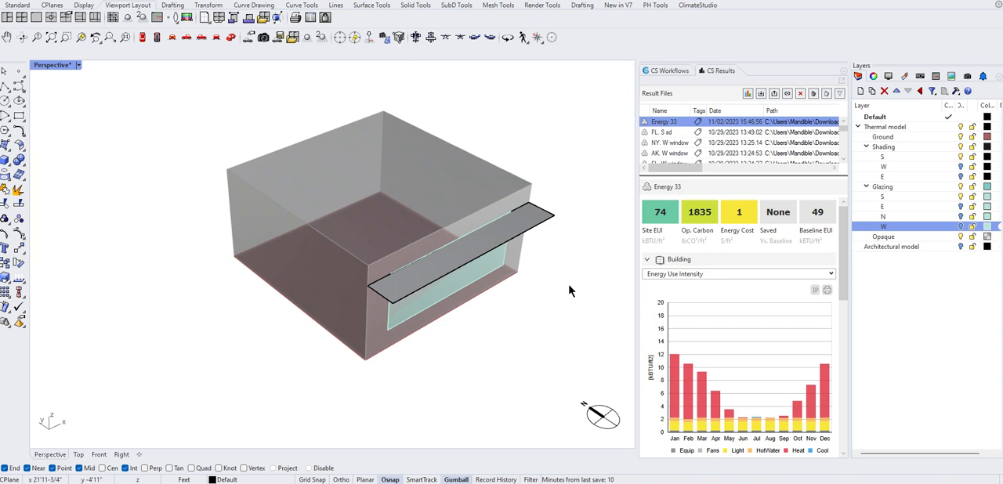
pyautogui.click(663, 71)
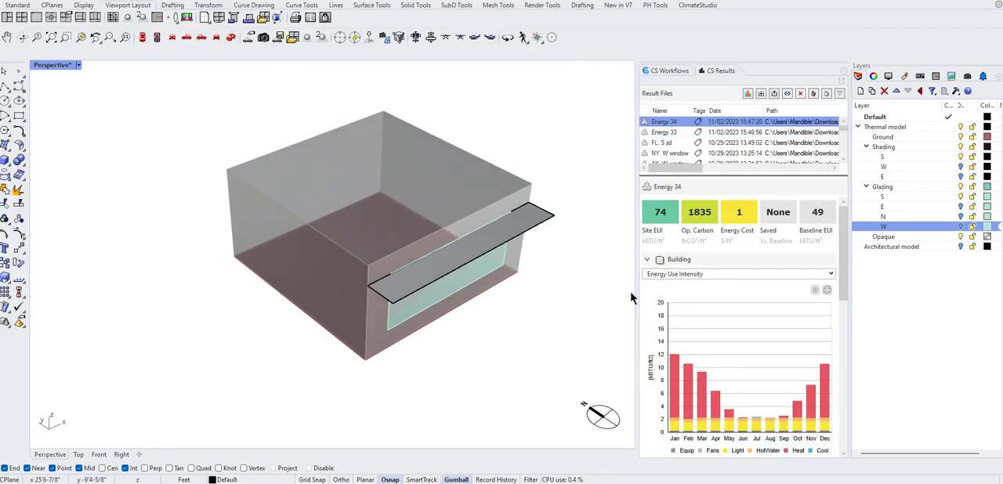
# Compare the Energy 34 and Energy 33 results by switching between them.
pyautogui.click(672, 133)
pyautogui.click(671, 122)
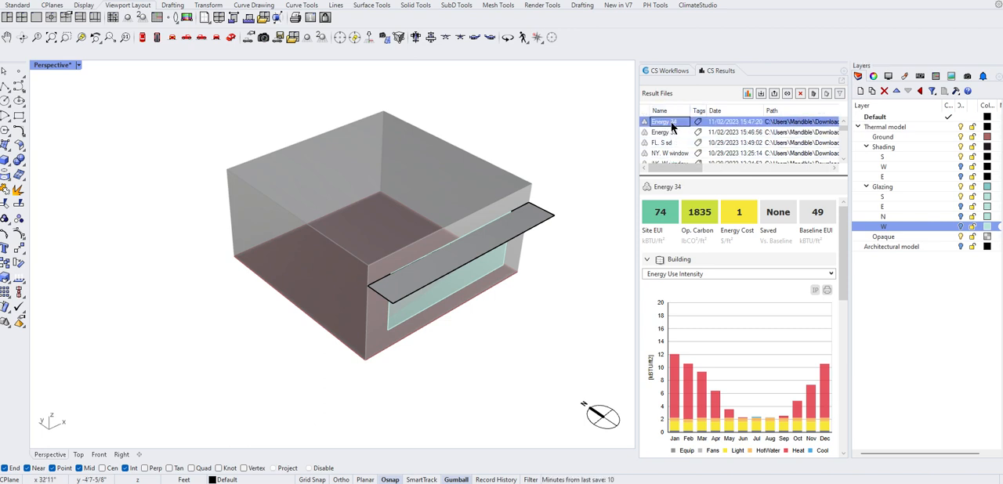
pyautogui.click(673, 134)
pyautogui.click(672, 123)
# Return to the thermal analysis setup, expand the Zones group, and switch the Perspective viewport to Wireframe display.
pyautogui.click(664, 72)
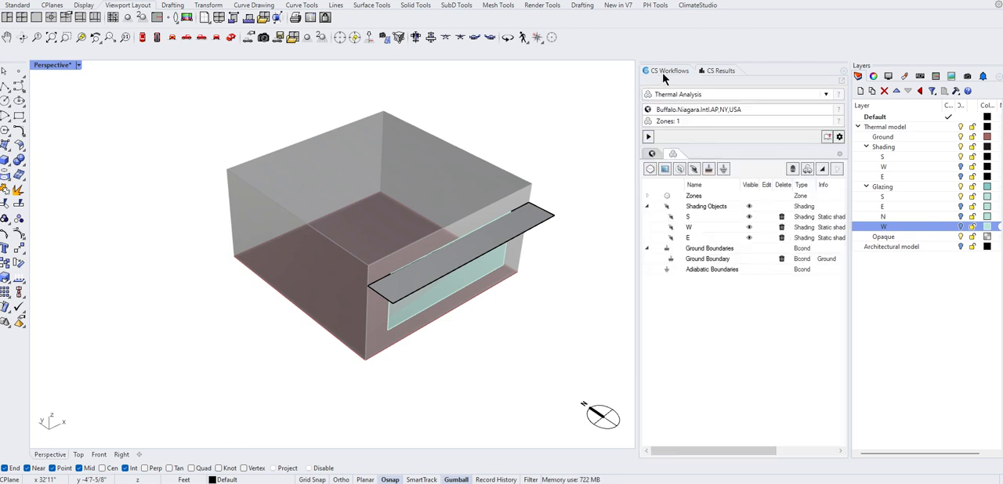
pyautogui.click(646, 197)
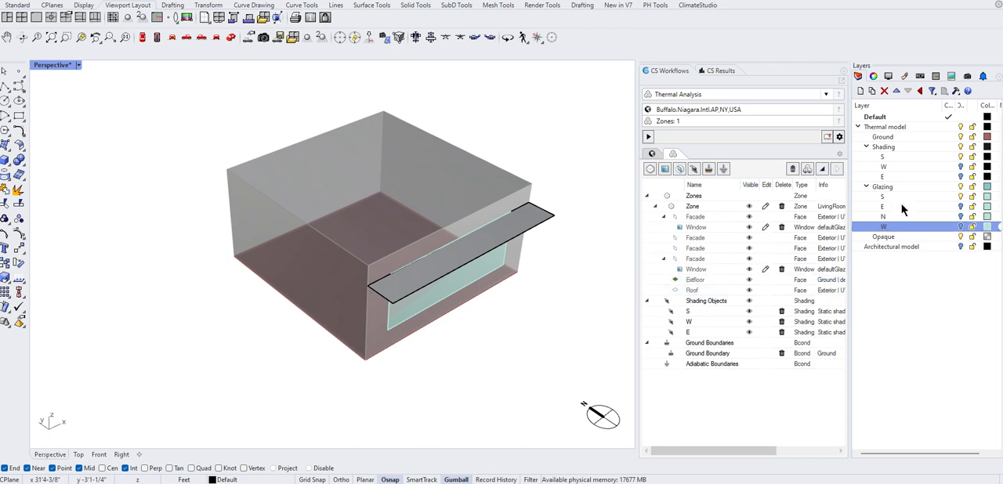
pyautogui.click(76, 66)
pyautogui.click(115, 94)
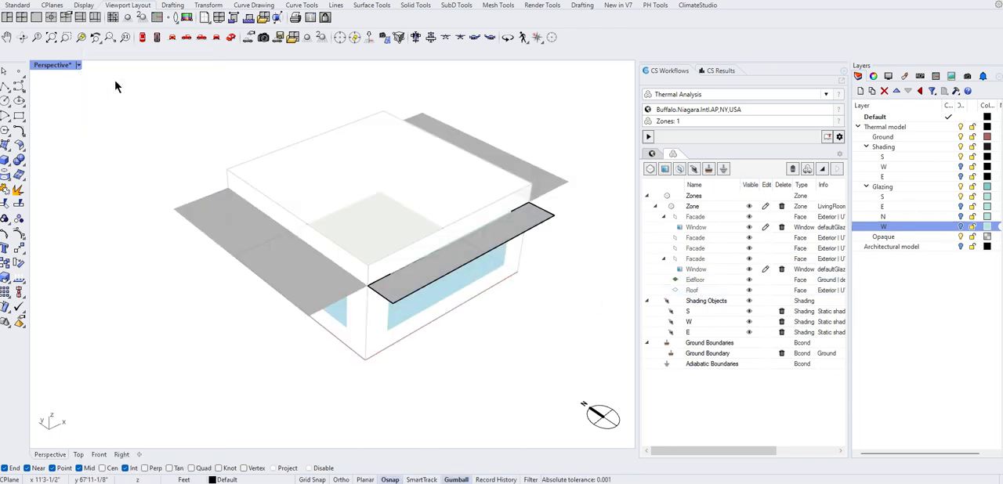
# Show the W and E shading layers temporarily and try to highlight the zone's second window in the model.
pyautogui.moveTo(444, 388); pyautogui.dragTo(456, 314, button='right')
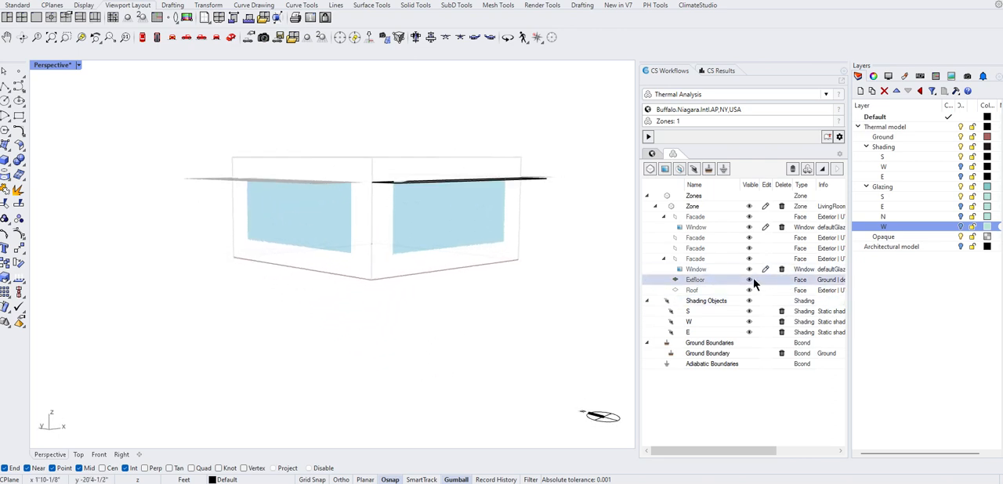
pyautogui.click(958, 168)
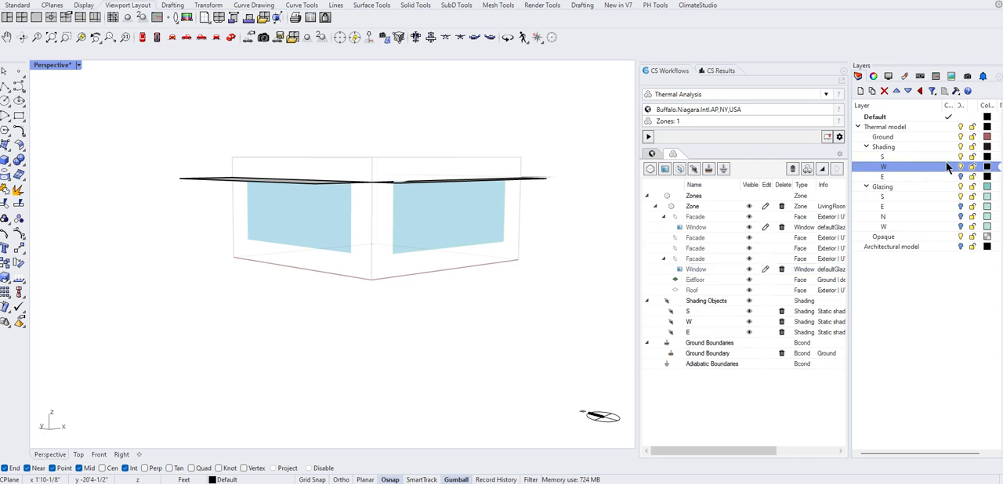
pyautogui.doubleClick(700, 270)
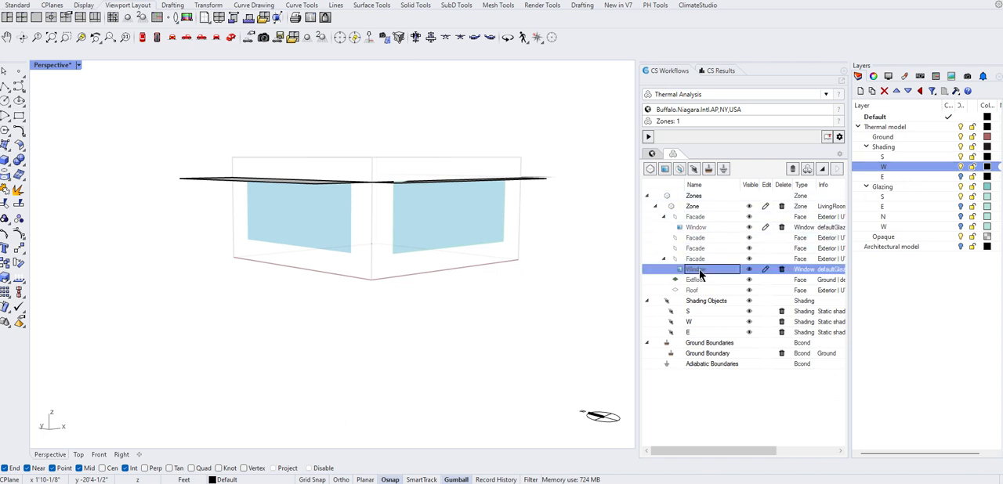
pyautogui.click(962, 178)
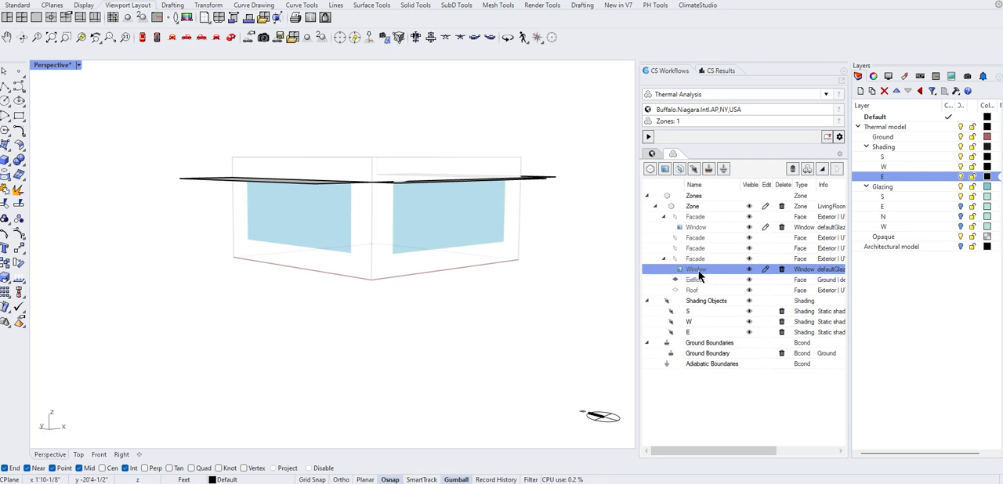
pyautogui.moveTo(516, 241); pyautogui.dragTo(507, 294, button='right')
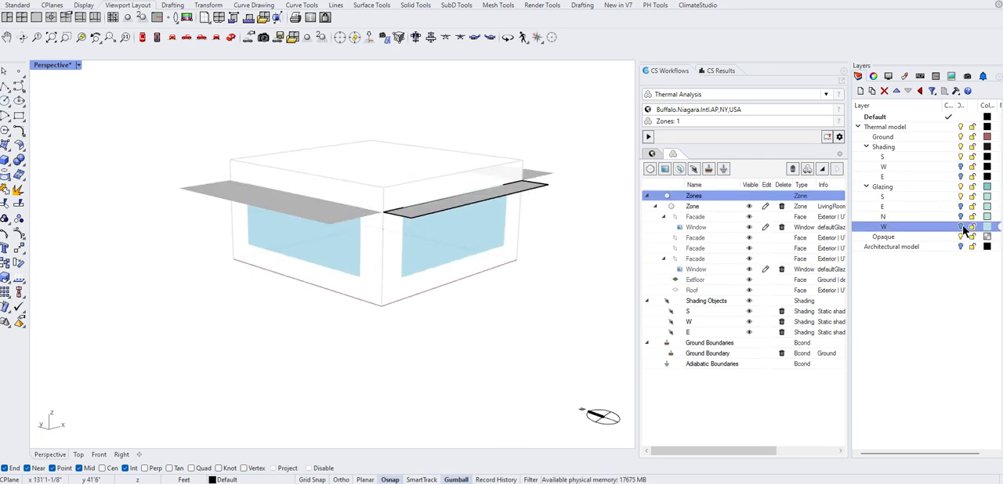
# Turn on the W glazing layer and remove the west window from the zone's thermal objects.
pyautogui.click(713, 272)
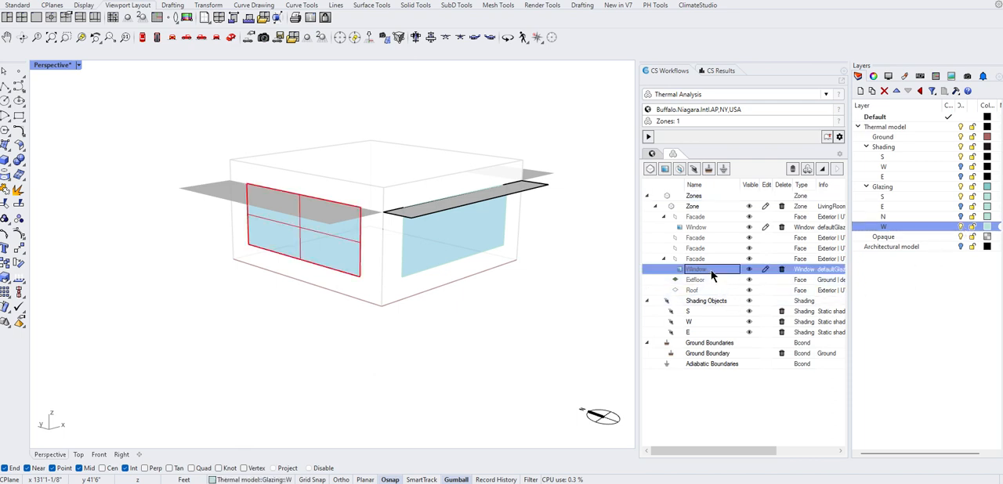
pyautogui.click(782, 268)
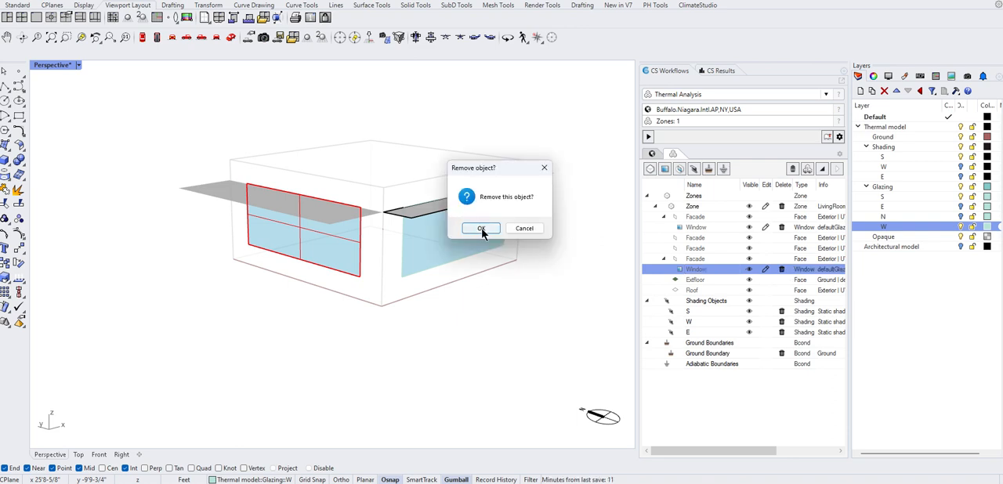
pyautogui.click(472, 226)
pyautogui.click(554, 253)
pyautogui.moveTo(520, 136); pyautogui.dragTo(519, 144, button='right')
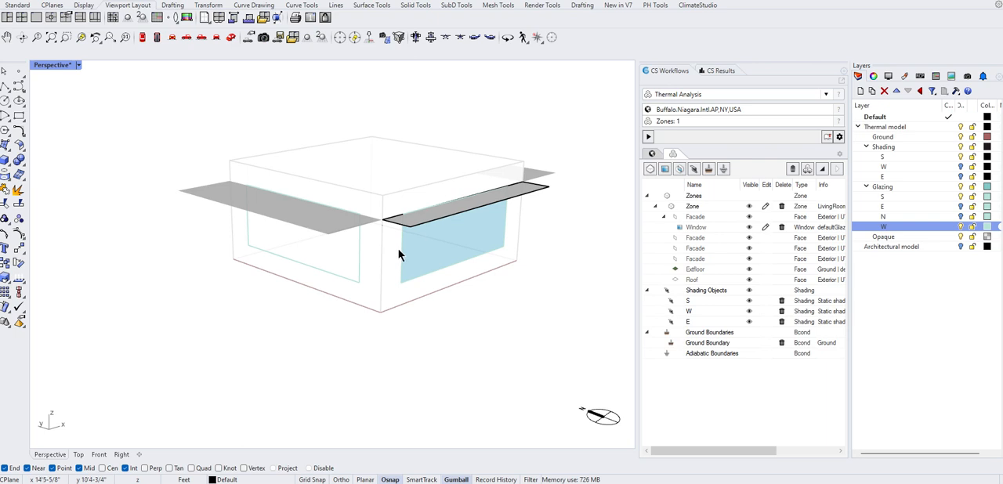
# Toggle the W glazing layer off and on in Shaded display, and return the viewport to Wireframe.
pyautogui.click(81, 69)
pyautogui.click(111, 94)
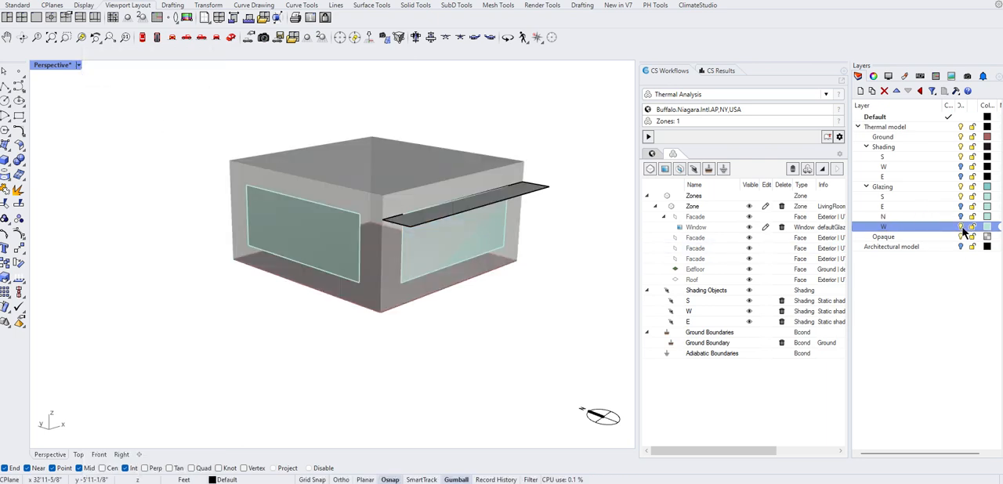
pyautogui.click(961, 226)
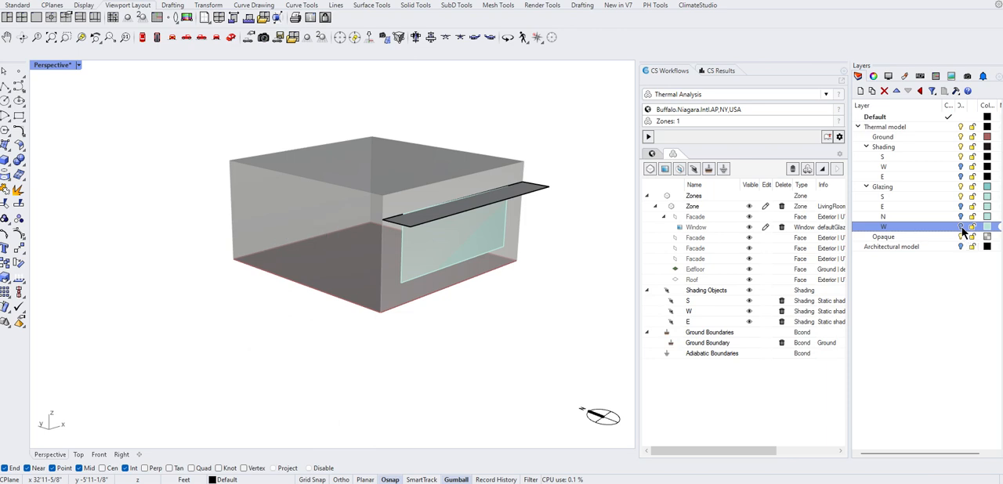
pyautogui.click(961, 227)
pyautogui.click(78, 65)
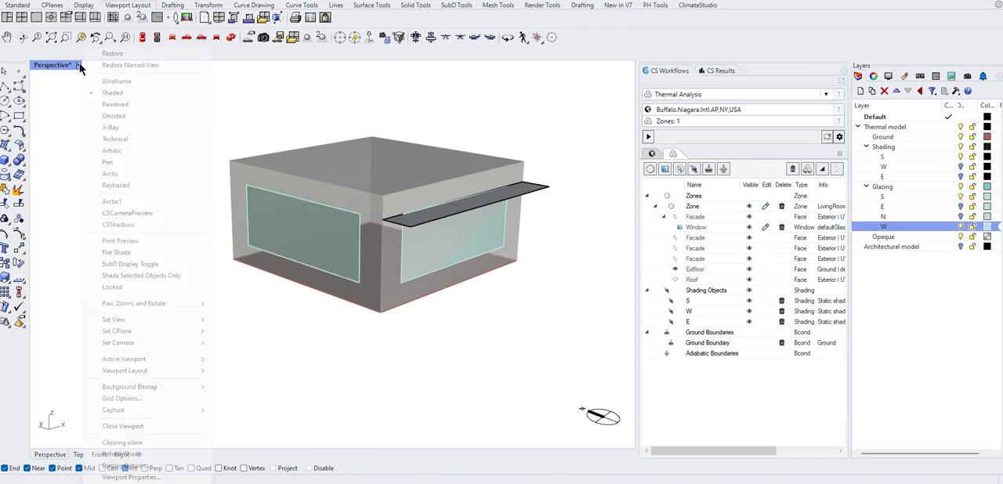
pyautogui.click(115, 81)
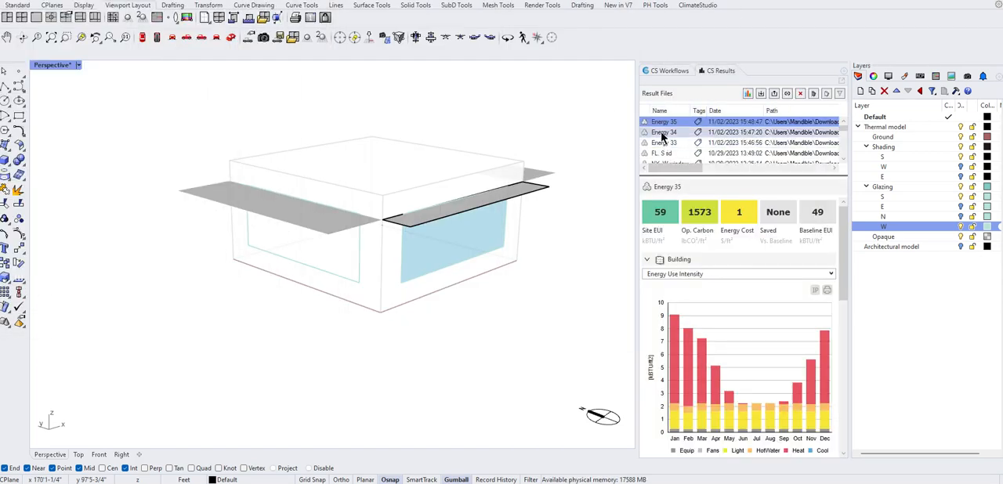
# Rerun the thermal analysis without the west window, compare the result with Energy 34, and return to the setup.
pyautogui.click(663, 136)
pyautogui.doubleClick(664, 123)
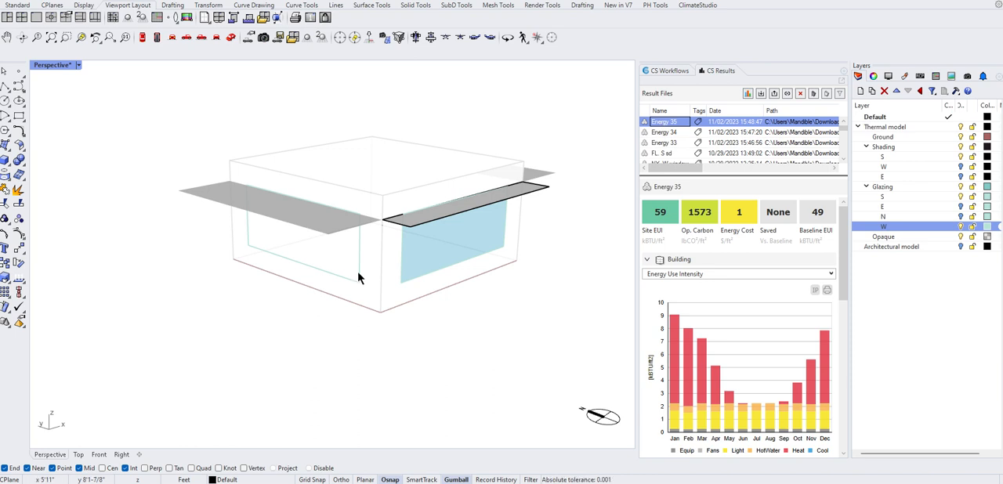
pyautogui.click(667, 71)
# Inspect the remaining window and the overhangs from several angles and look at the preview options.
pyautogui.moveTo(503, 252); pyautogui.dragTo(475, 276, button='right')
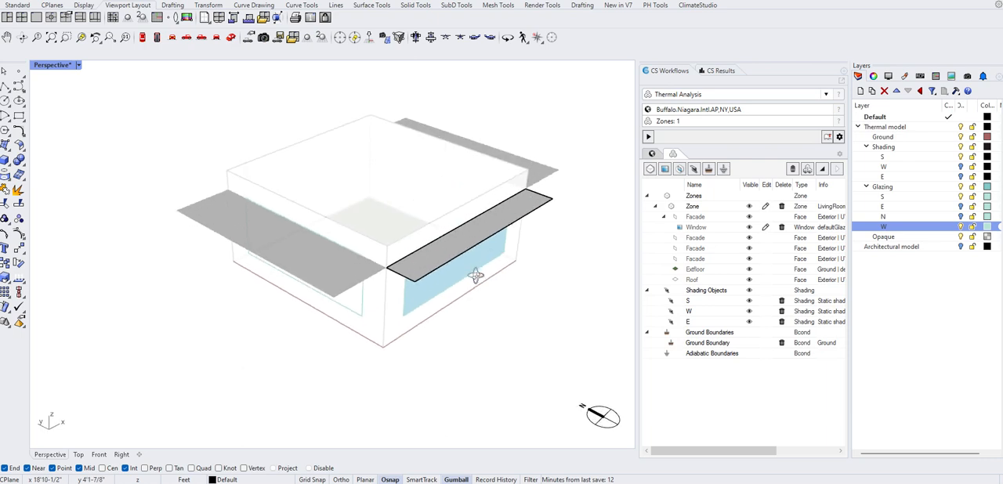
pyautogui.moveTo(462, 367); pyautogui.dragTo(468, 326, button='right')
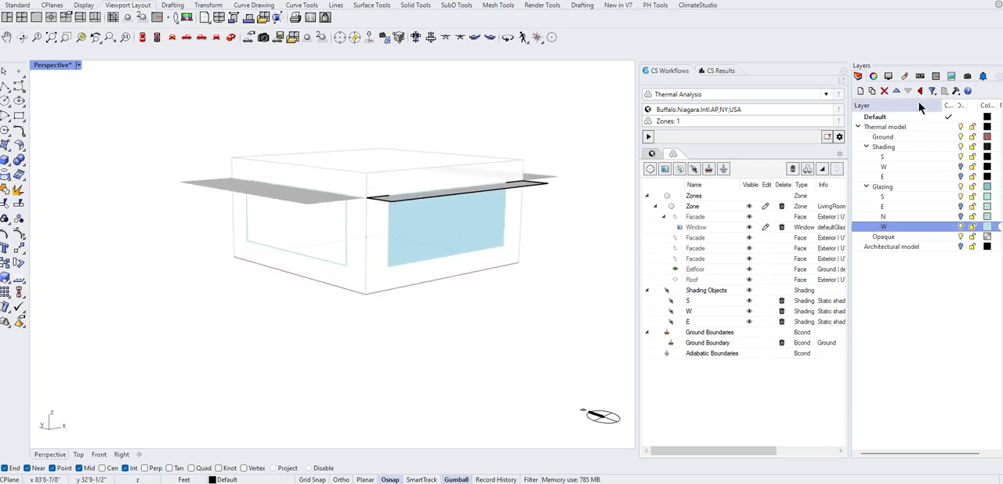
pyautogui.click(808, 170)
pyautogui.click(497, 350)
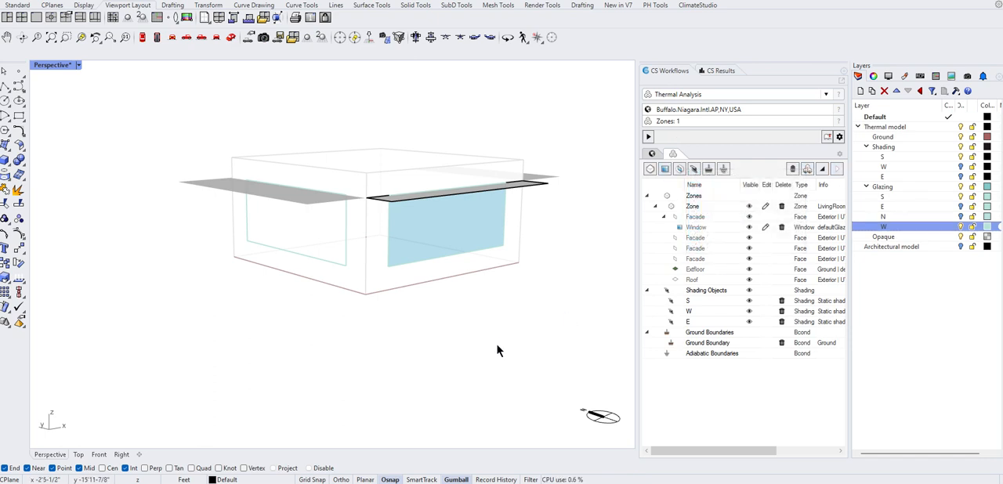
pyautogui.moveTo(497, 350); pyautogui.dragTo(526, 323, button='right')
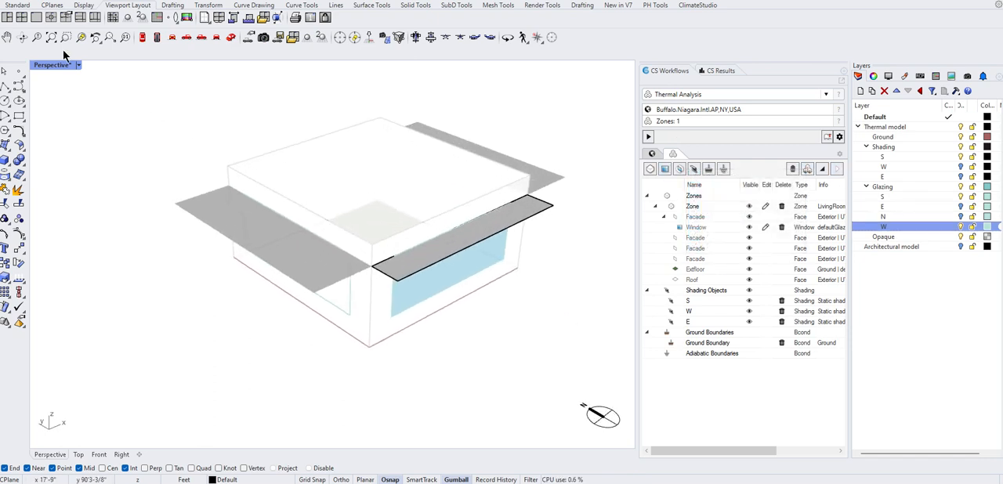
# Set the Perspective viewport to Shaded display and inspect the box model's glazing and overhang from above.
pyautogui.click(78, 65)
pyautogui.click(109, 94)
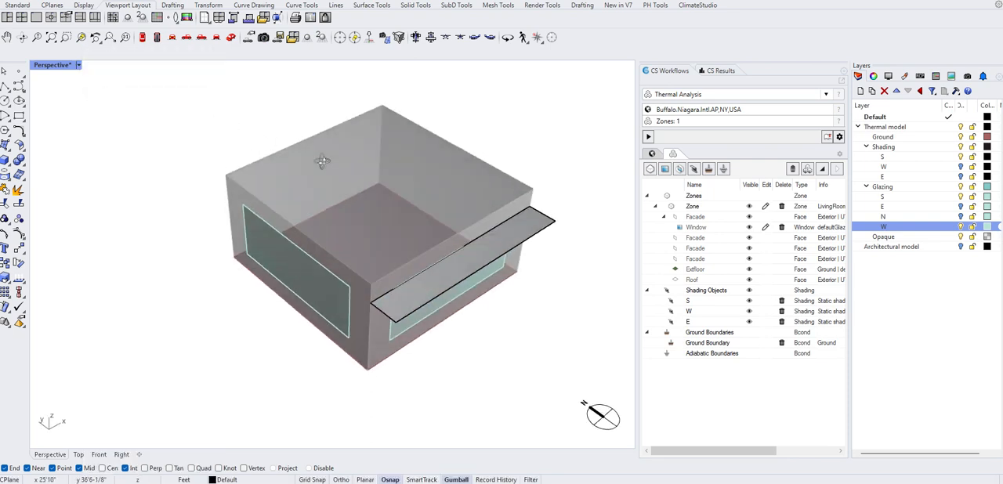
pyautogui.moveTo(323, 160); pyautogui.dragTo(320, 159, button='right')
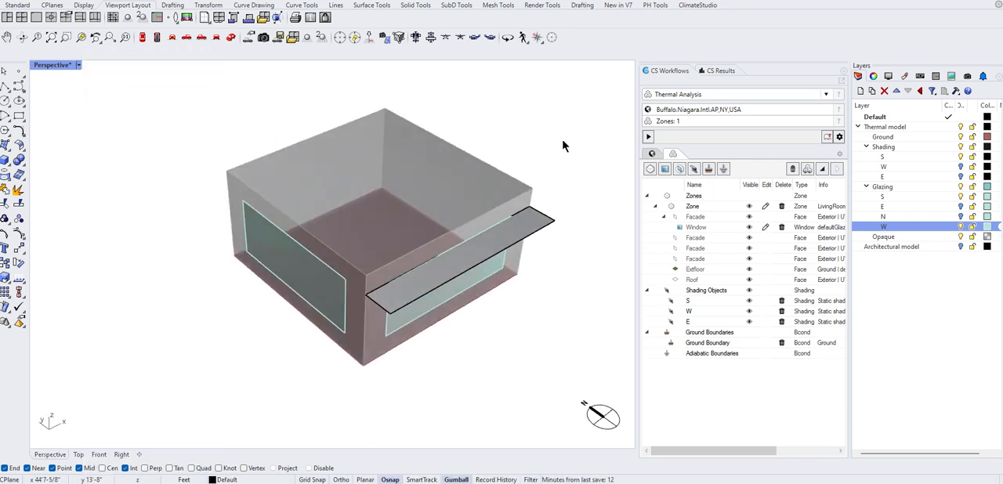
pyautogui.moveTo(563, 146)
pyautogui.mouseDown(button='right')
pyautogui.moveTo(504, 127)
pyautogui.moveTo(538, 130)
pyautogui.moveTo(546, 144)
pyautogui.mouseUp(button='right')
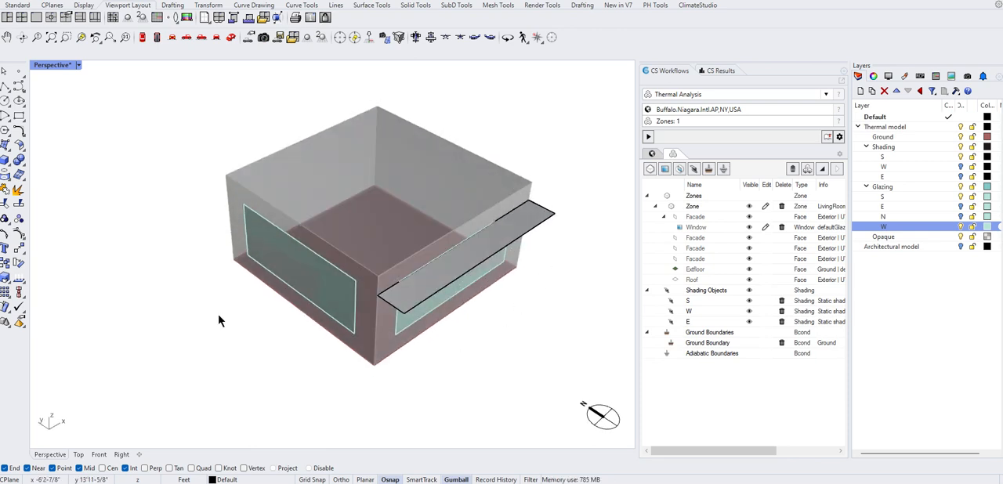